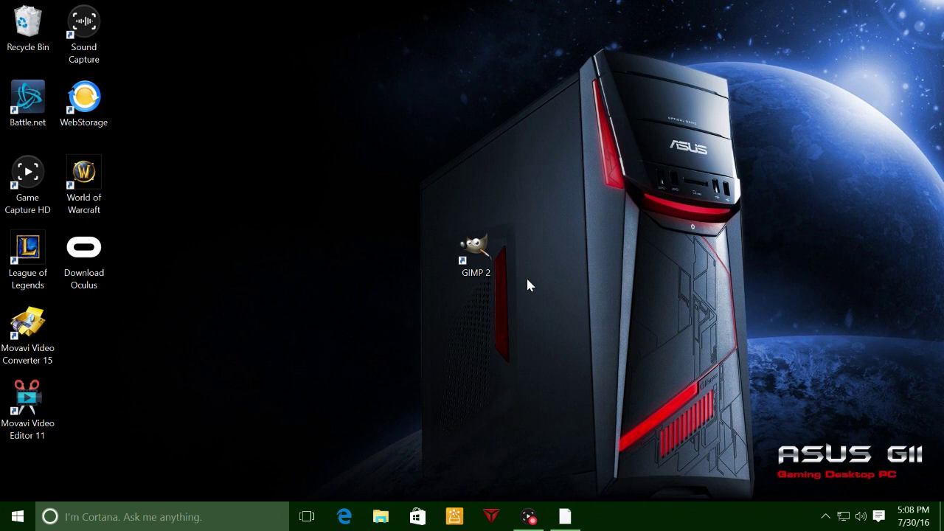
# Launch GIMP and open apple_PNG12429.png from the Saved Pictures folder within Pictures
pyautogui.moveTo(483, 252); pyautogui.dragTo(495, 323)
pyautogui.moveTo(483, 265)
pyautogui.mouseDown()
pyautogui.moveTo(485, 255)
pyautogui.moveTo(476, 263)
pyautogui.mouseUp()
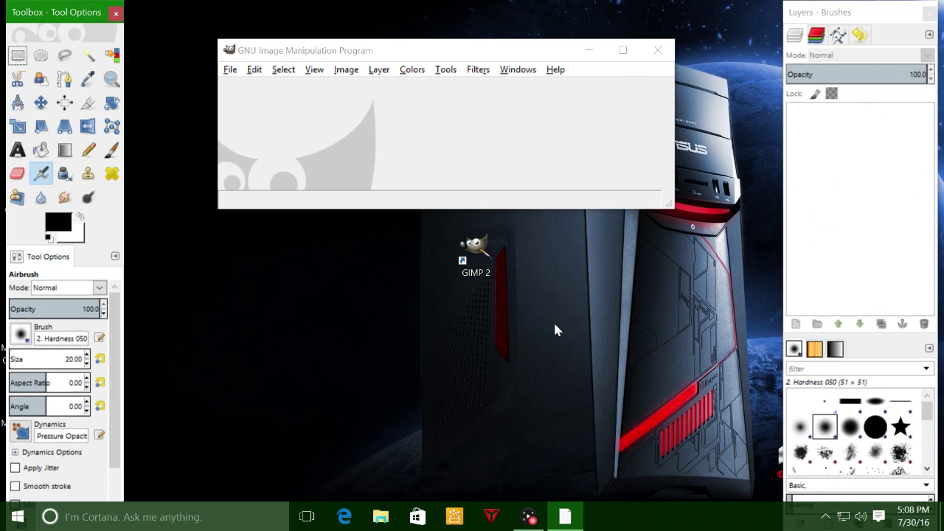
pyautogui.click(230, 71)
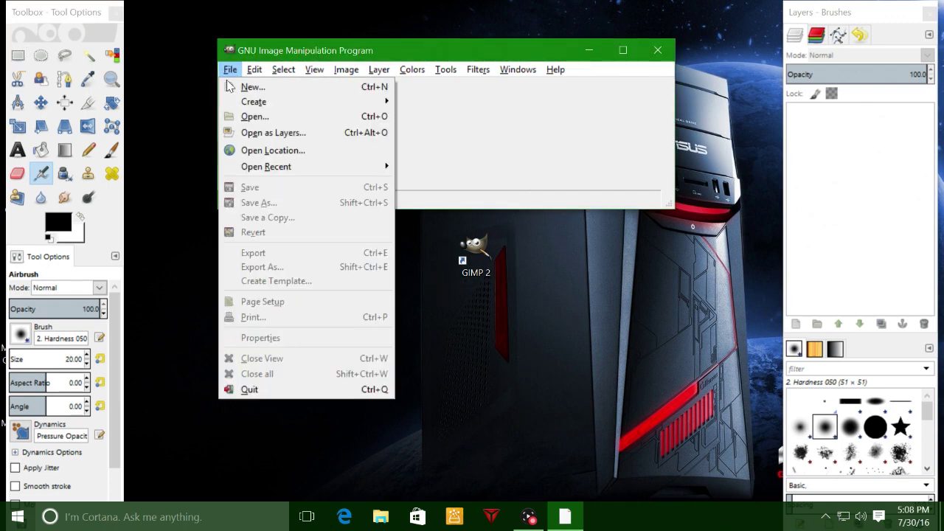
pyautogui.click(255, 119)
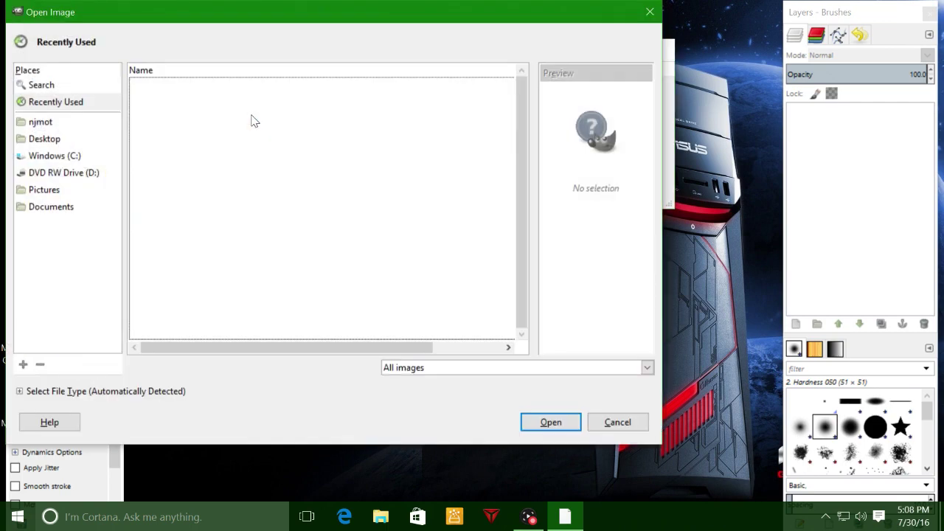
pyautogui.click(44, 191)
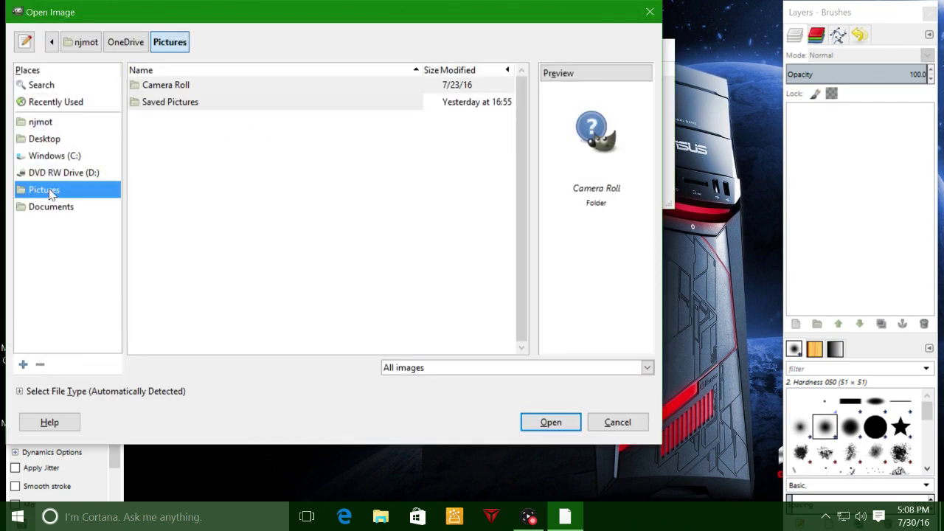
pyautogui.doubleClick(177, 105)
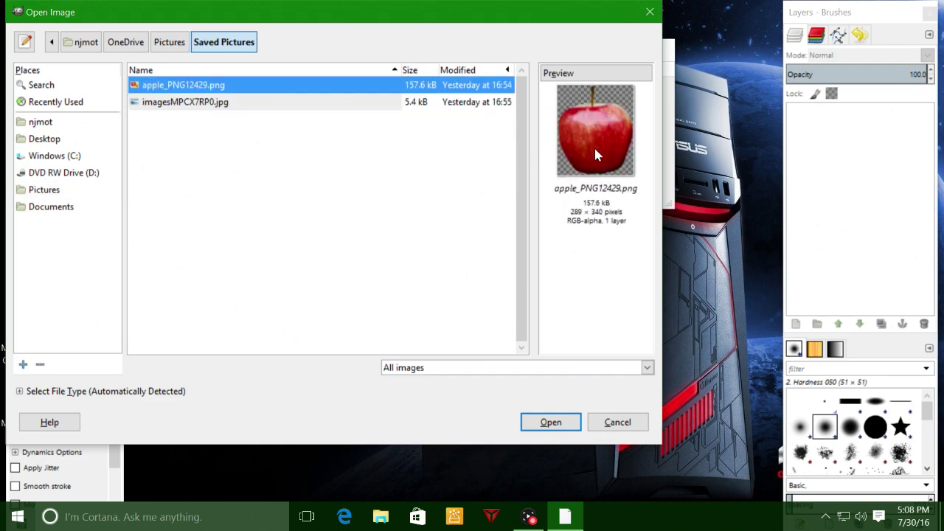
pyautogui.click(263, 108)
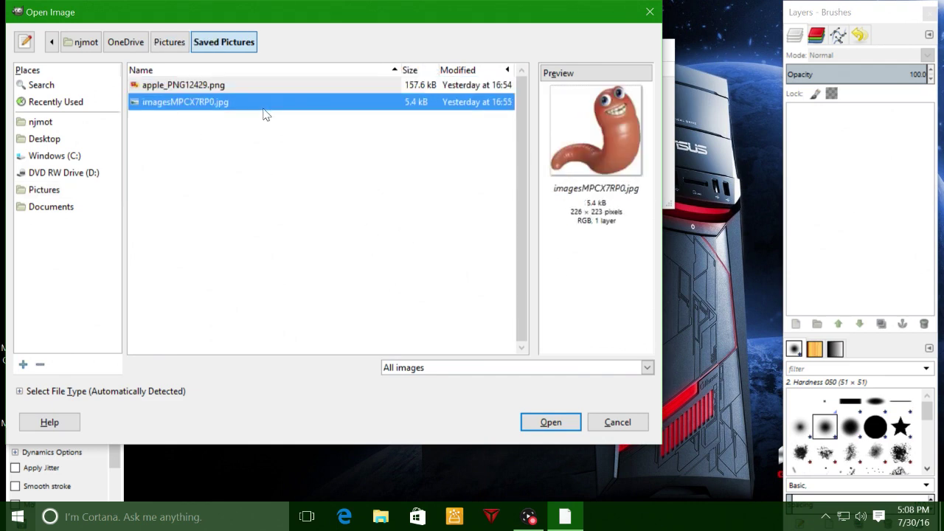
pyautogui.click(269, 87)
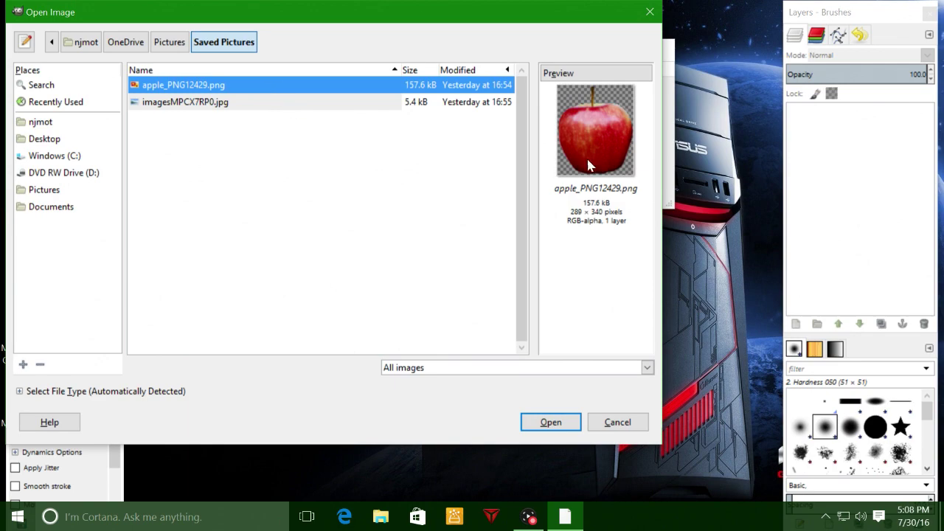
pyautogui.click(559, 426)
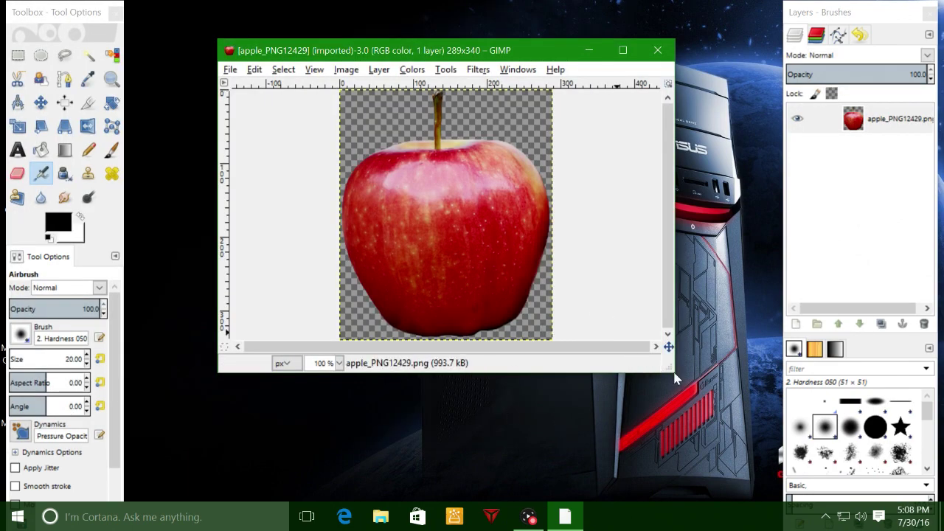
# Enlarge the image window and add imagesMPCX7RP0.jpg to the apple image as a new layer
pyautogui.moveTo(671, 367); pyautogui.dragTo(753, 462)
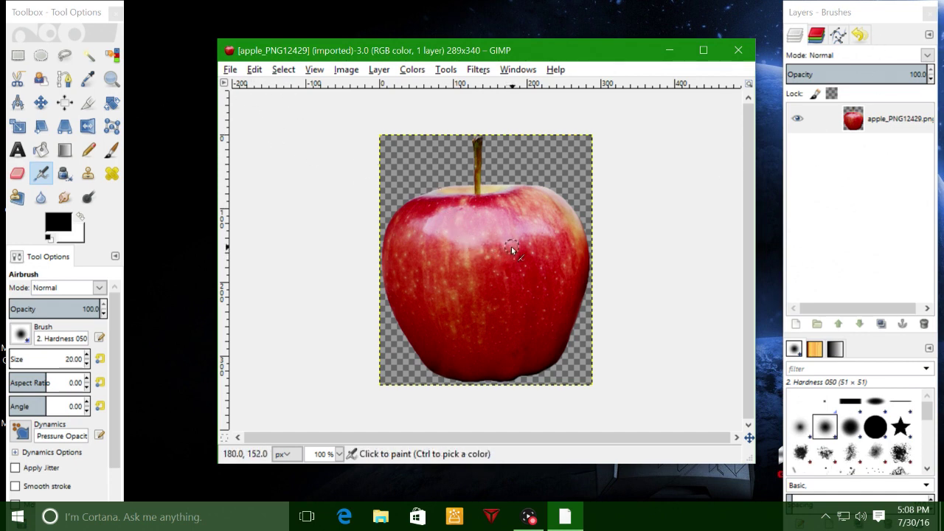
pyautogui.click(231, 72)
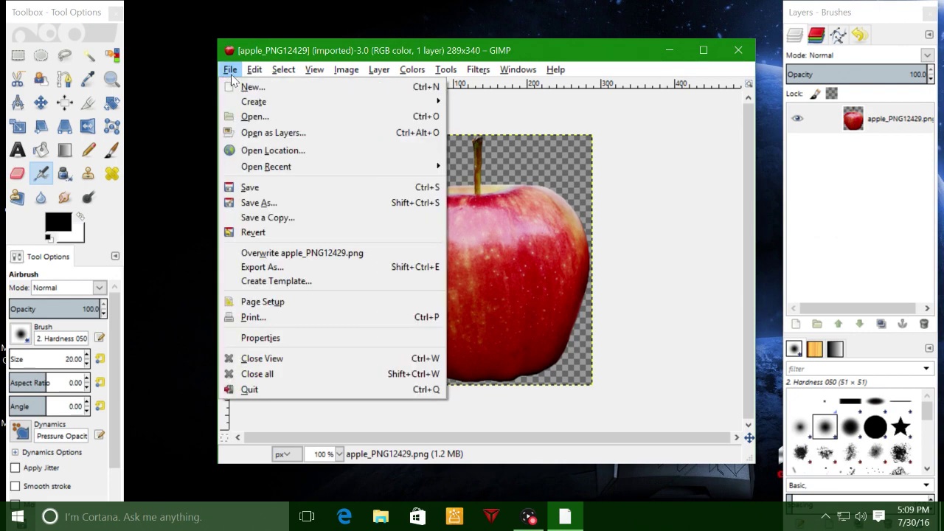
pyautogui.click(296, 139)
pyautogui.click(238, 104)
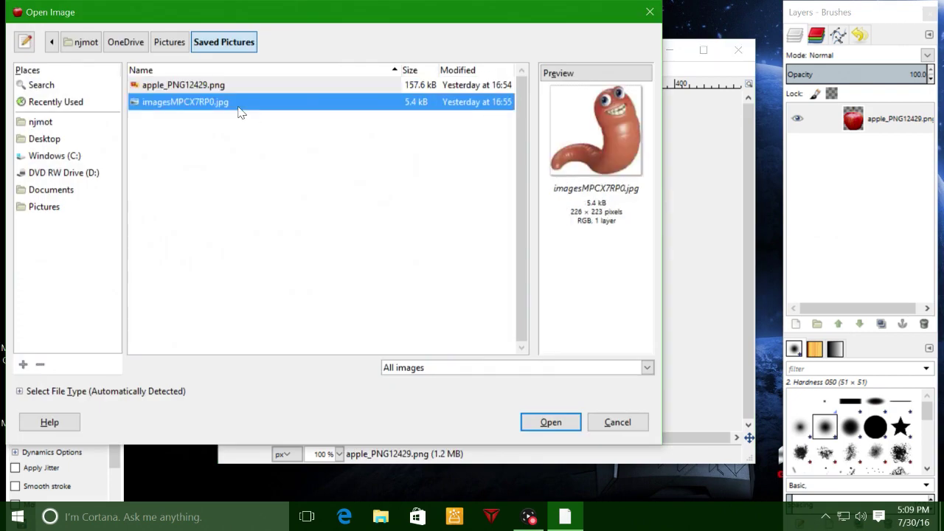
pyautogui.click(551, 424)
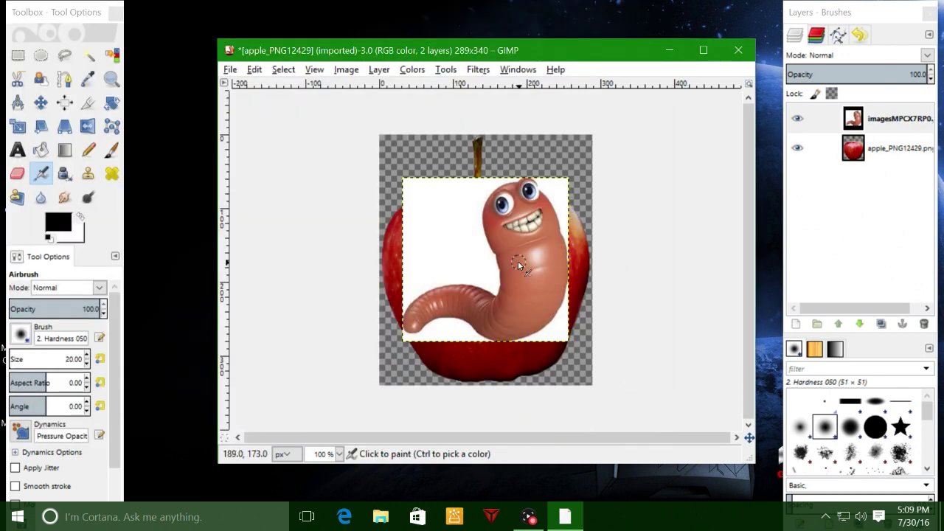
# Add an alpha channel to the imagesMPCX7RP0.jpg worm layer
pyautogui.click(858, 164)
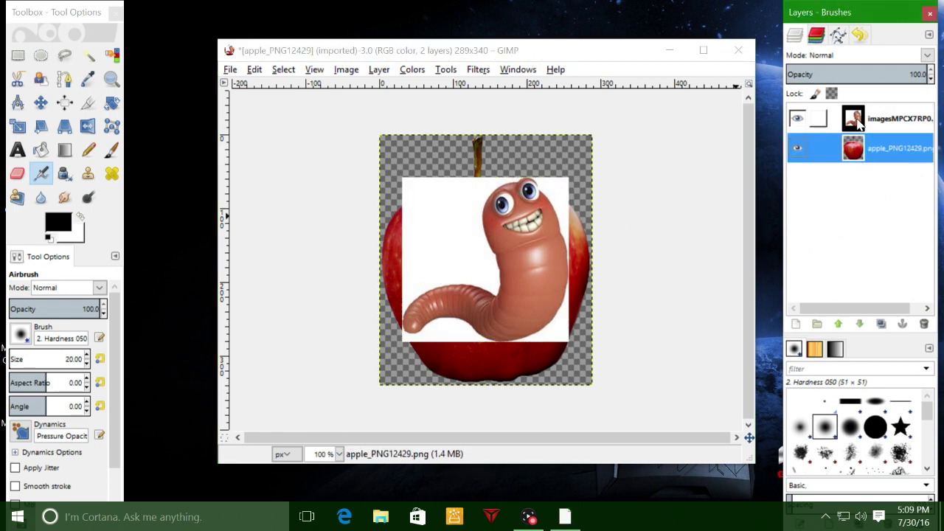
pyautogui.click(859, 126)
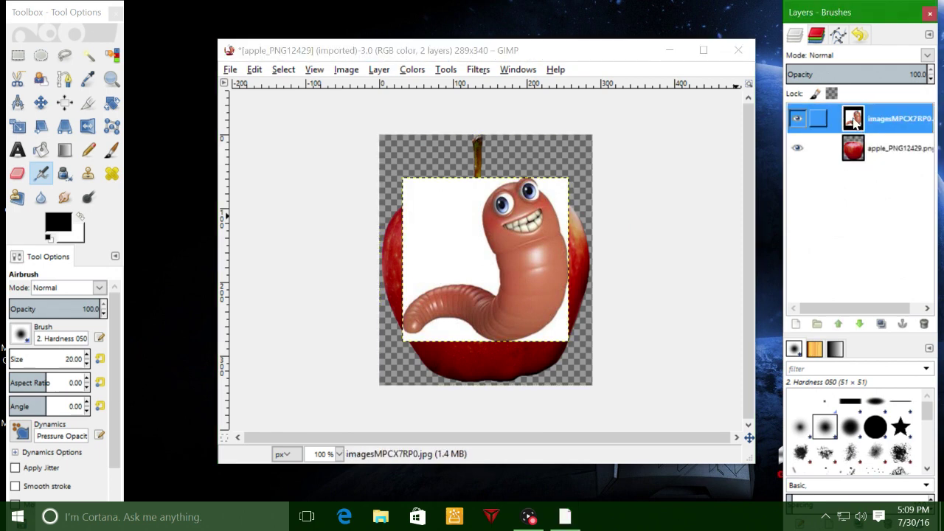
pyautogui.rightClick(856, 123)
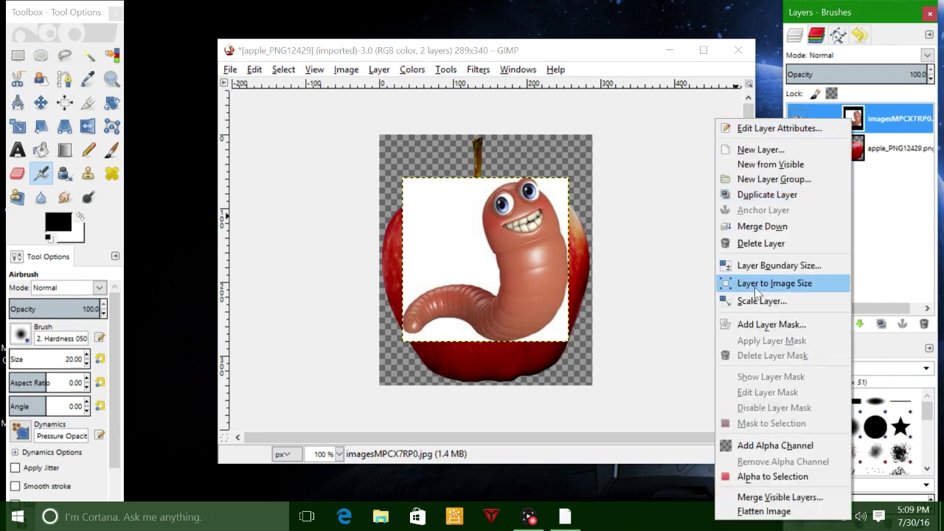
pyautogui.click(788, 447)
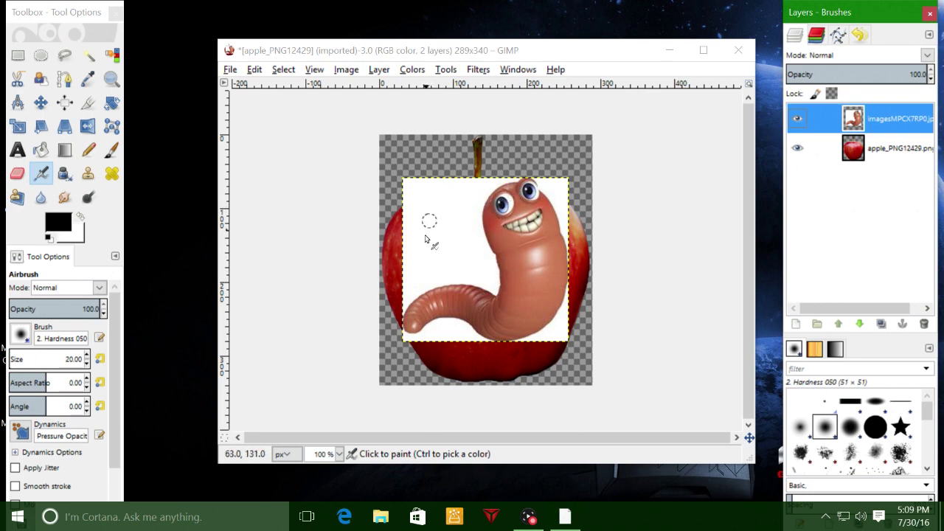
# At 200% zoom, start a path beside the worm's upper eye and place anchors down the outer edge of its back to the lower bend
pyautogui.click(67, 83)
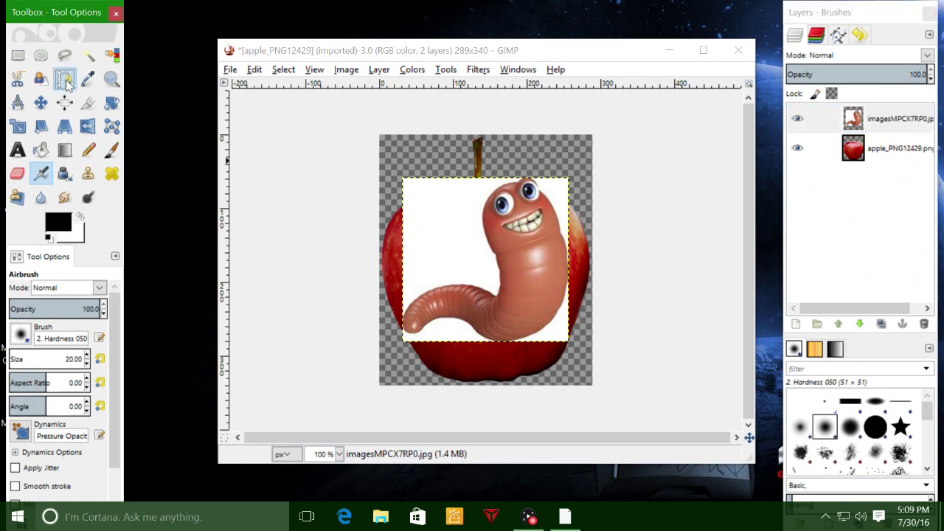
pyautogui.click(339, 455)
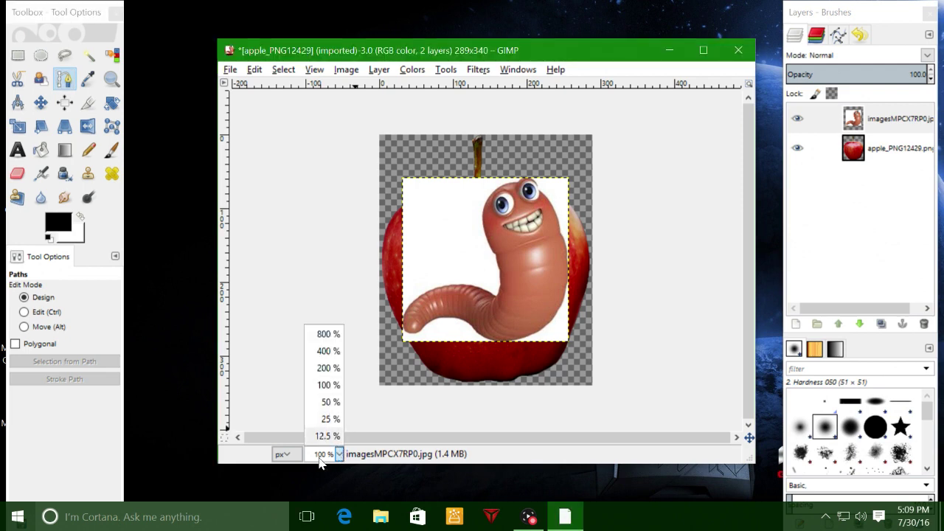
pyautogui.click(329, 368)
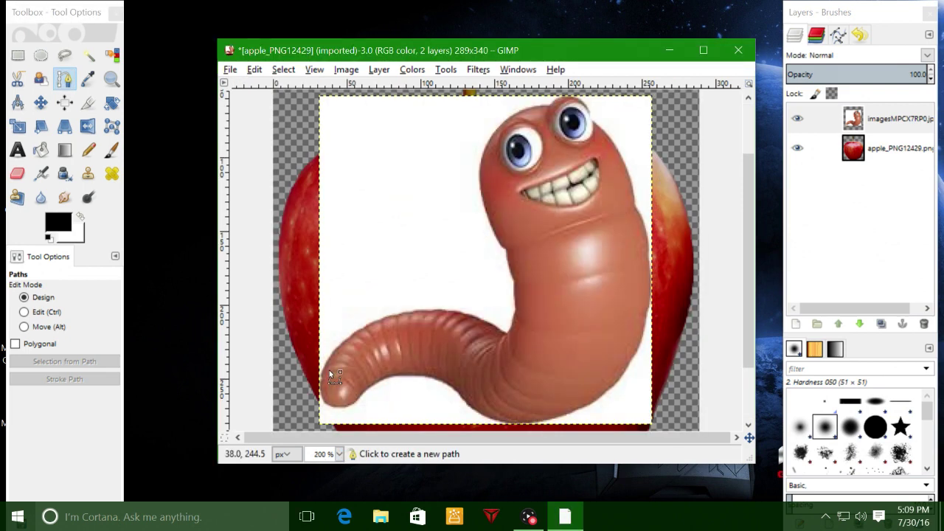
pyautogui.click(587, 106)
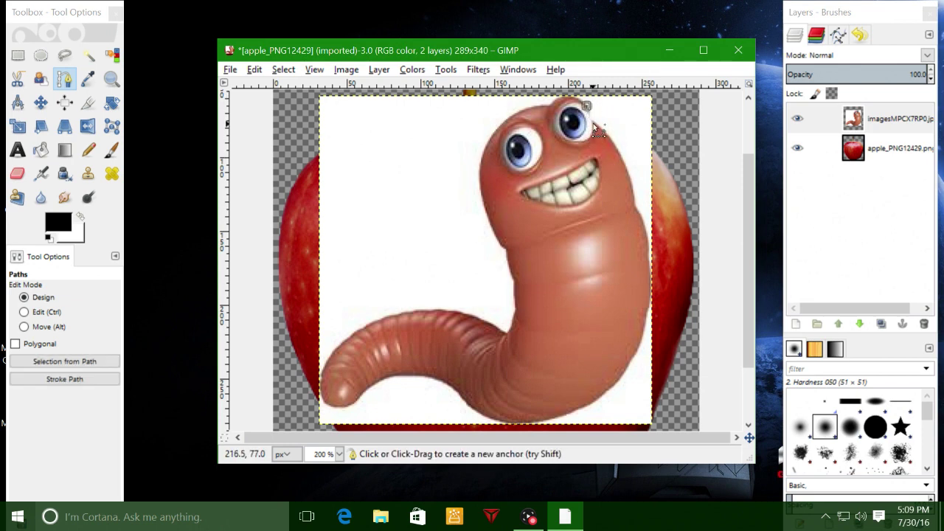
pyautogui.click(593, 119)
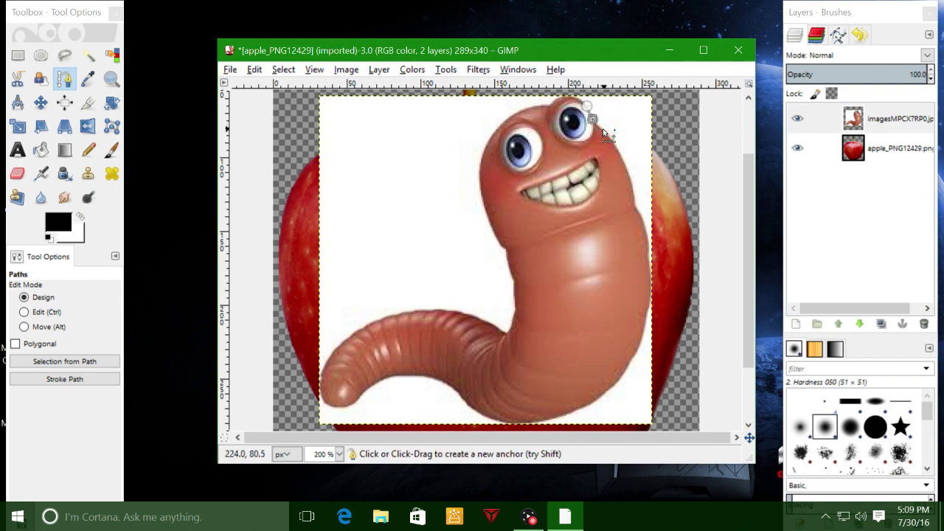
pyautogui.click(604, 132)
pyautogui.click(620, 153)
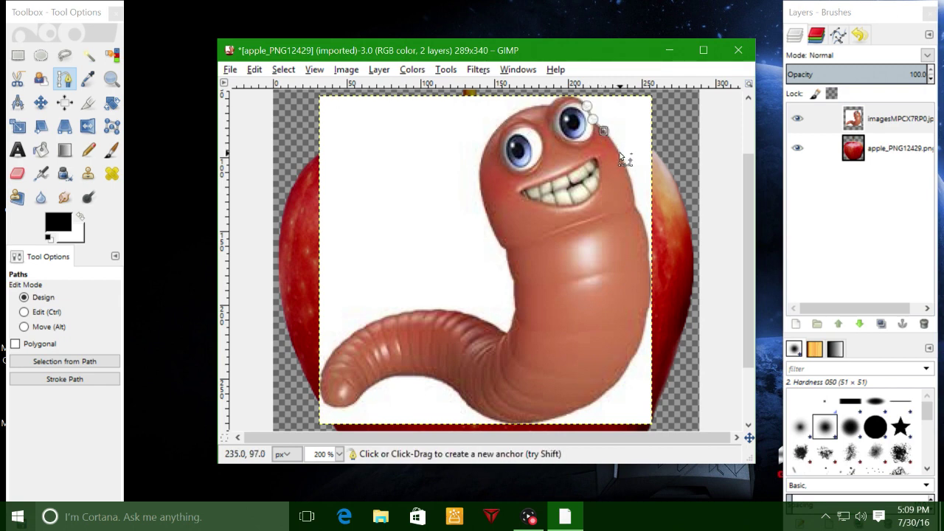
pyautogui.click(631, 177)
pyautogui.click(635, 195)
pyautogui.click(637, 206)
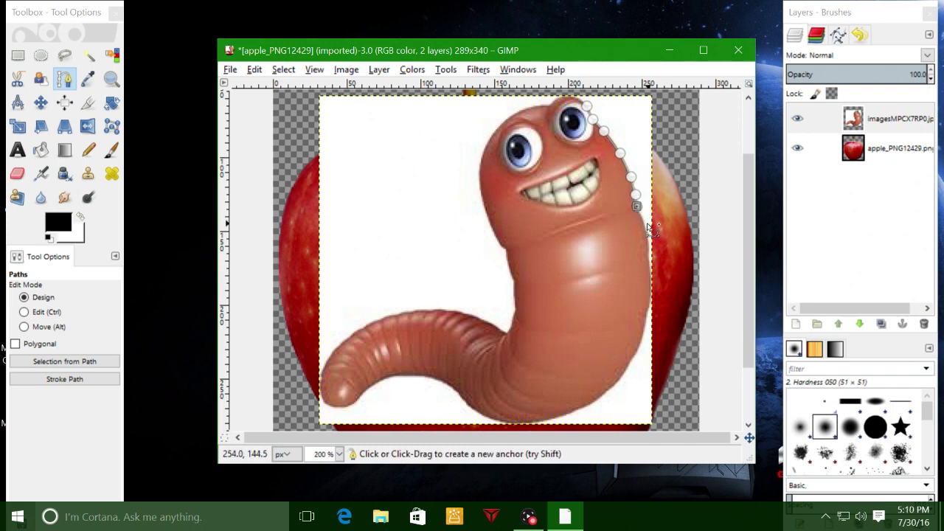
pyautogui.click(644, 227)
pyautogui.click(649, 248)
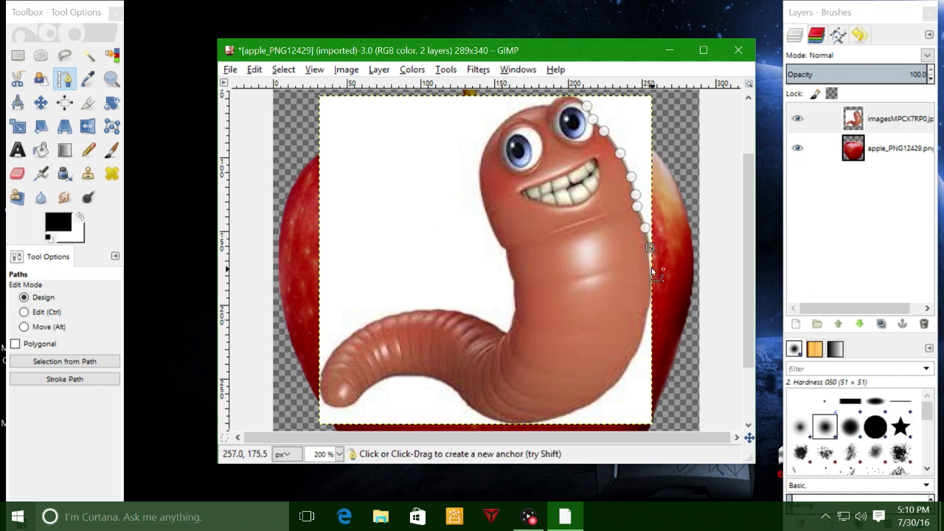
pyautogui.click(651, 270)
pyautogui.click(649, 300)
pyautogui.click(644, 331)
pyautogui.click(631, 362)
pyautogui.click(615, 389)
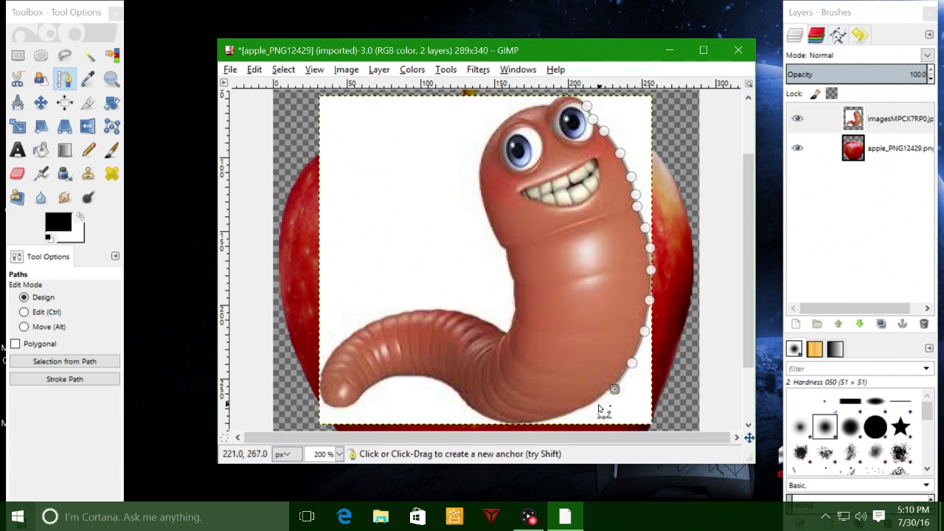
# Continue the path from the lower bend along the worm's underside to the bottom of the tail tip
pyautogui.click(588, 408)
pyautogui.click(561, 418)
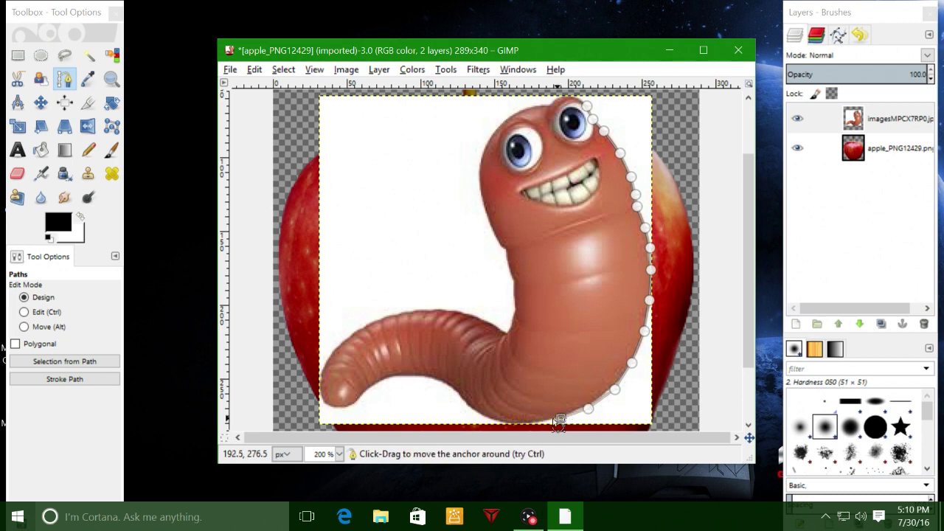
pyautogui.click(534, 424)
pyautogui.click(499, 423)
pyautogui.click(473, 411)
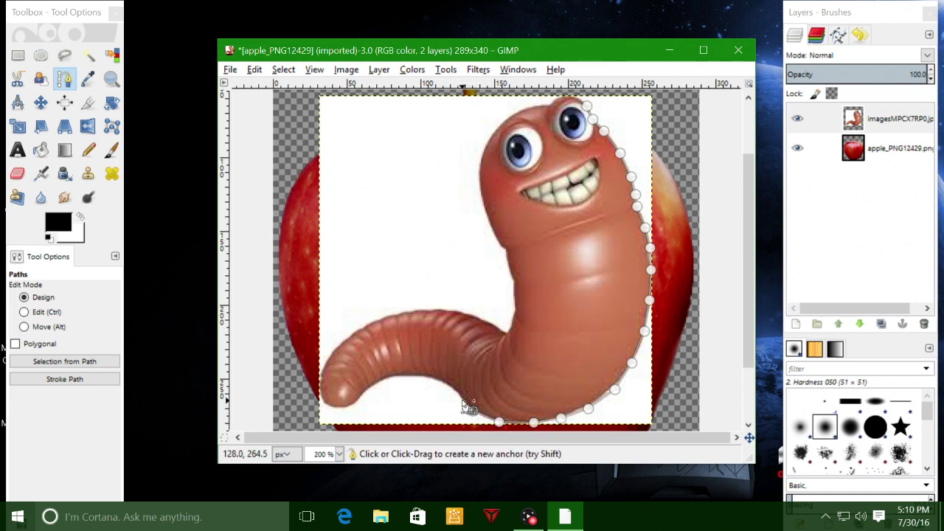
pyautogui.click(458, 394)
pyautogui.click(417, 377)
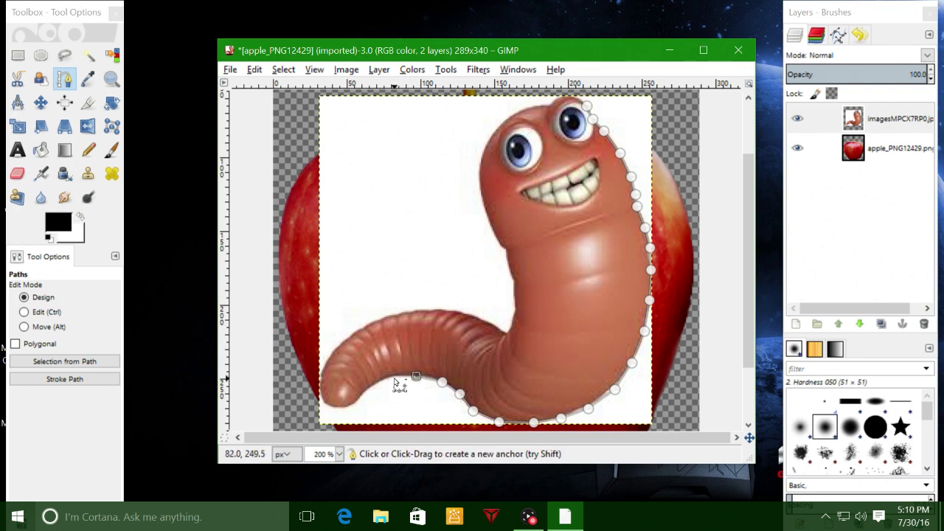
pyautogui.click(393, 379)
pyautogui.click(374, 385)
pyautogui.click(362, 399)
pyautogui.click(349, 406)
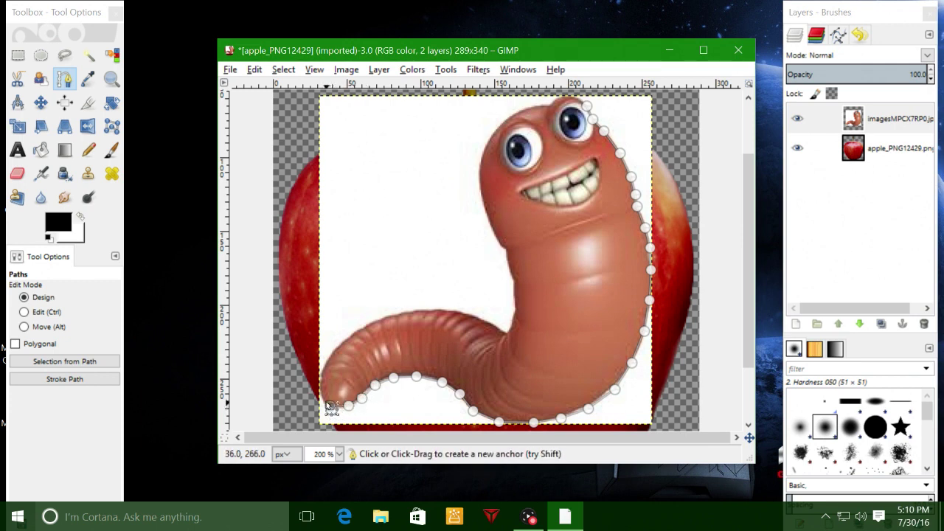
# Continue the path around the tail tip and along the tail's upper edge to where it meets the upright body
pyautogui.click(321, 377)
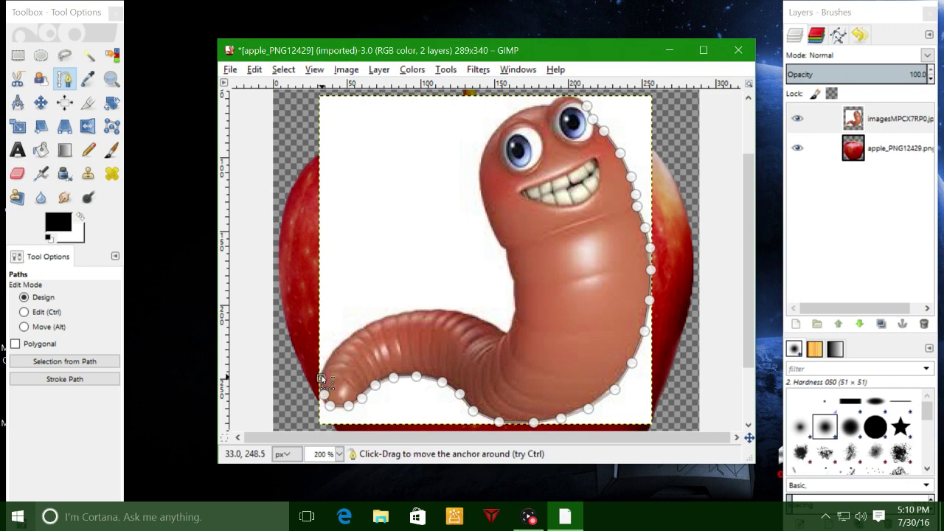
pyautogui.click(328, 361)
pyautogui.click(341, 344)
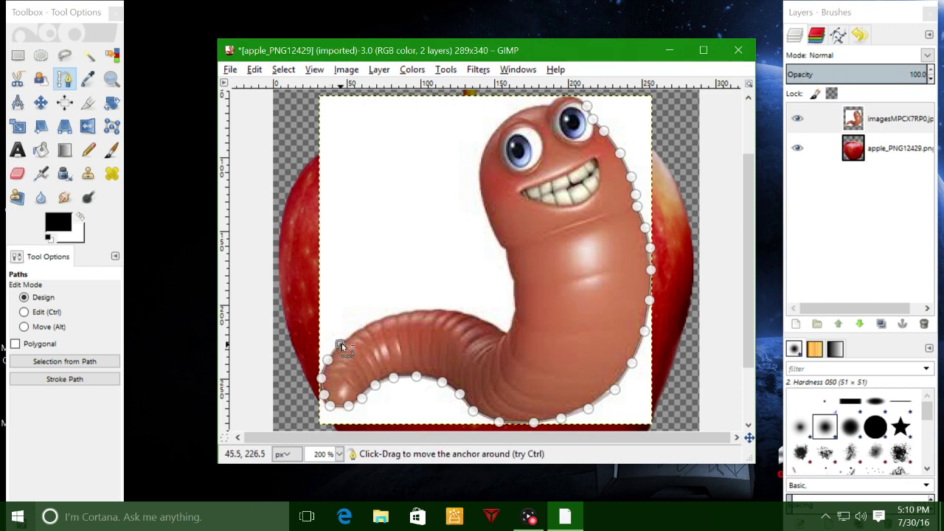
pyautogui.click(374, 322)
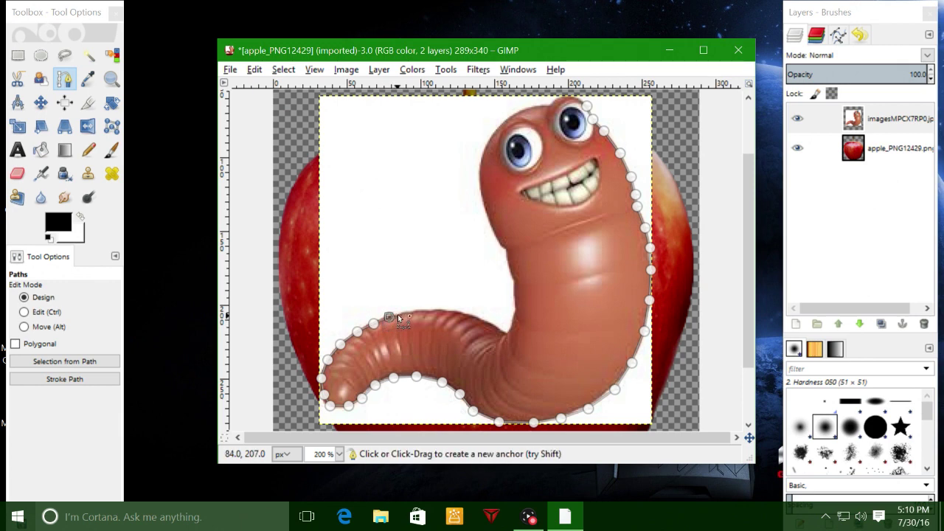
pyautogui.click(428, 312)
pyautogui.click(450, 311)
pyautogui.click(471, 316)
pyautogui.click(488, 322)
pyautogui.click(505, 332)
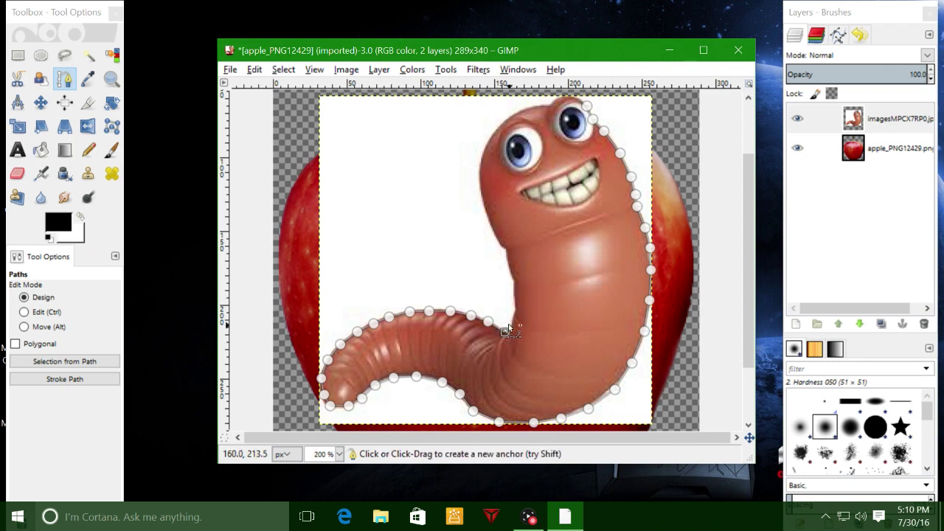
# Continue the path from the tail junction up the inner edge of the worm's upright body to the side of its head
pyautogui.click(516, 310)
pyautogui.click(517, 288)
pyautogui.click(512, 272)
pyautogui.click(508, 249)
pyautogui.click(499, 238)
pyautogui.click(489, 215)
pyautogui.click(483, 197)
pyautogui.click(480, 180)
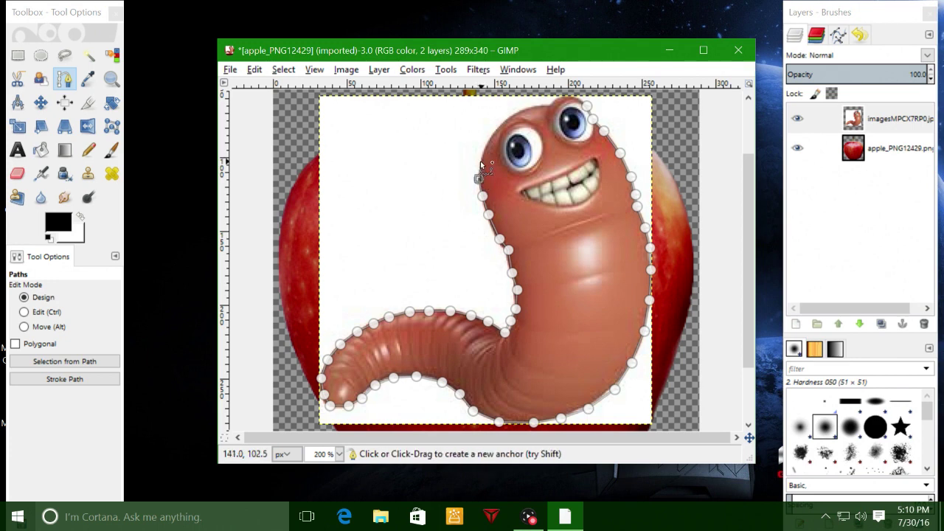
# Continue the path around the worm's head and over both eyes, and close it at the first anchor
pyautogui.click(481, 160)
pyautogui.click(489, 143)
pyautogui.click(501, 127)
pyautogui.click(522, 111)
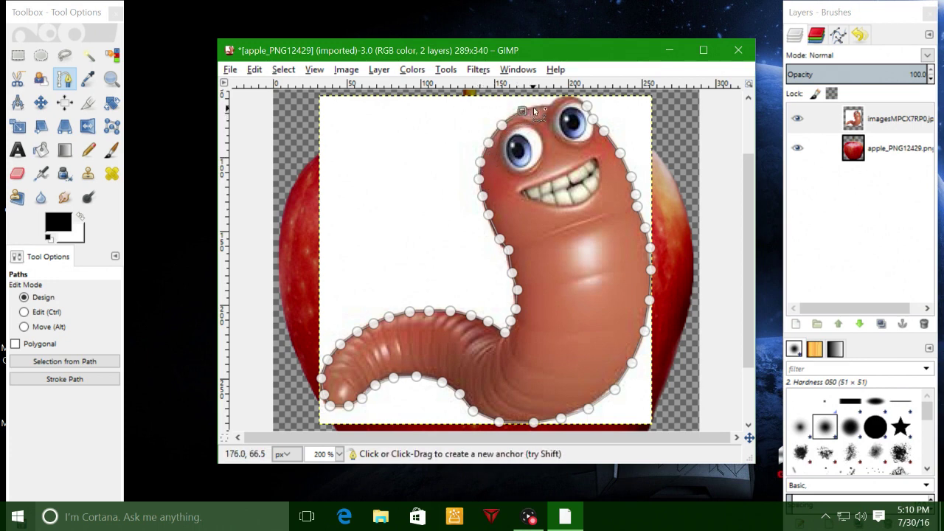
pyautogui.click(541, 105)
pyautogui.click(557, 98)
pyautogui.click(574, 101)
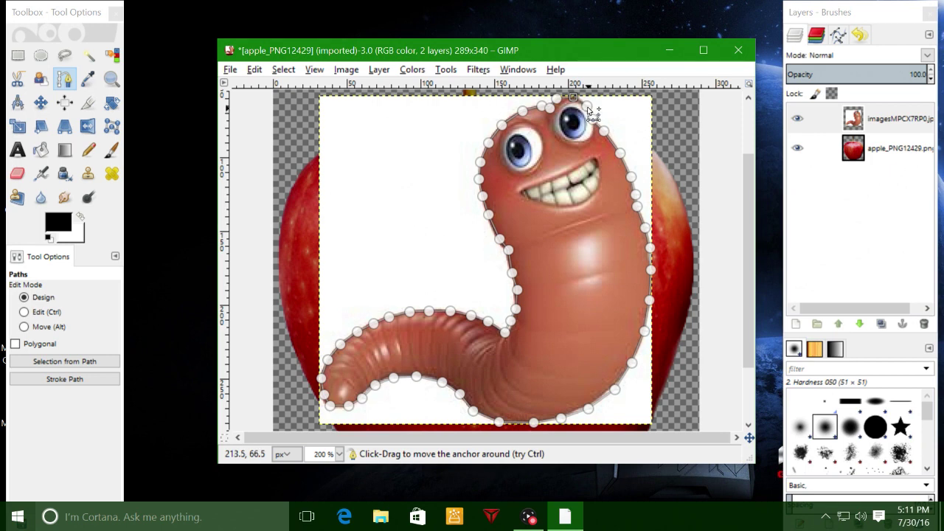
pyautogui.press('ctrl')
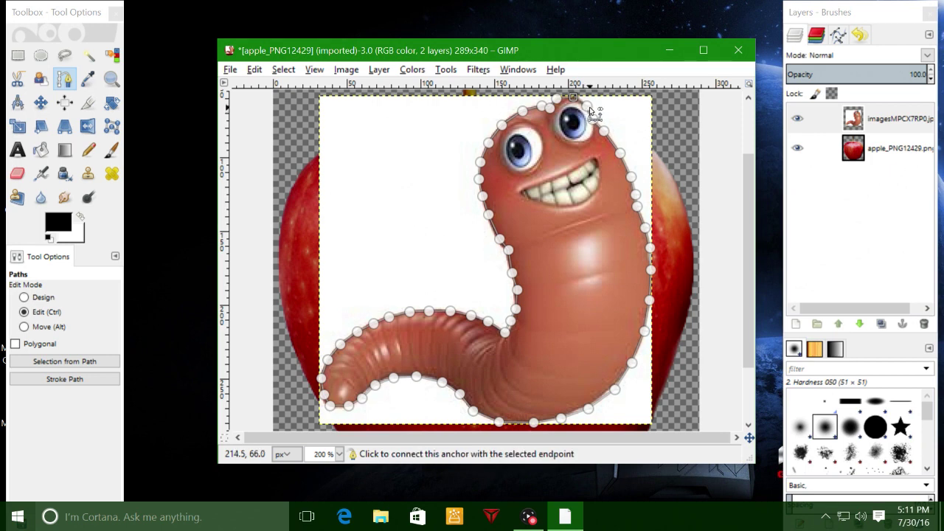
pyautogui.keyDown('ctrl'); pyautogui.click(588, 109); pyautogui.keyUp('ctrl')
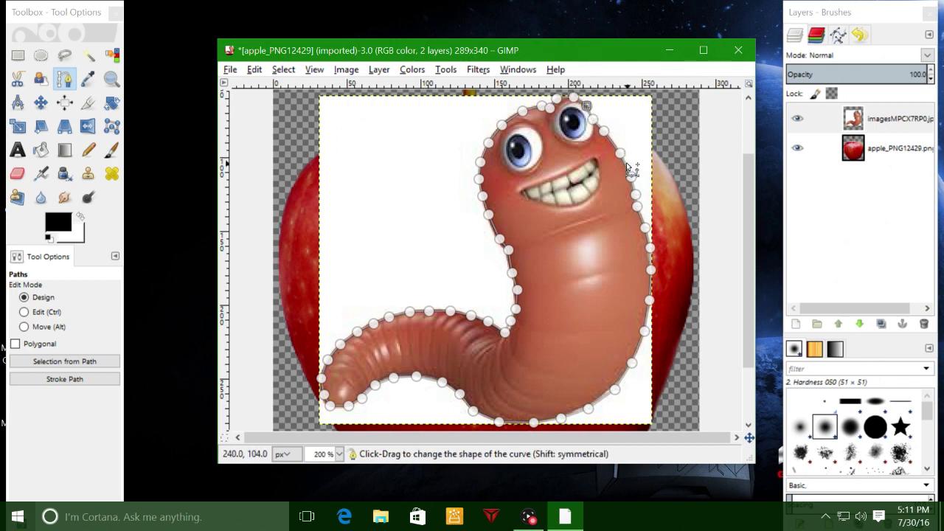
# Convert the closed path to a selection, invert it, and delete the white background around the worm
pyautogui.hotkey('shift', 'v')
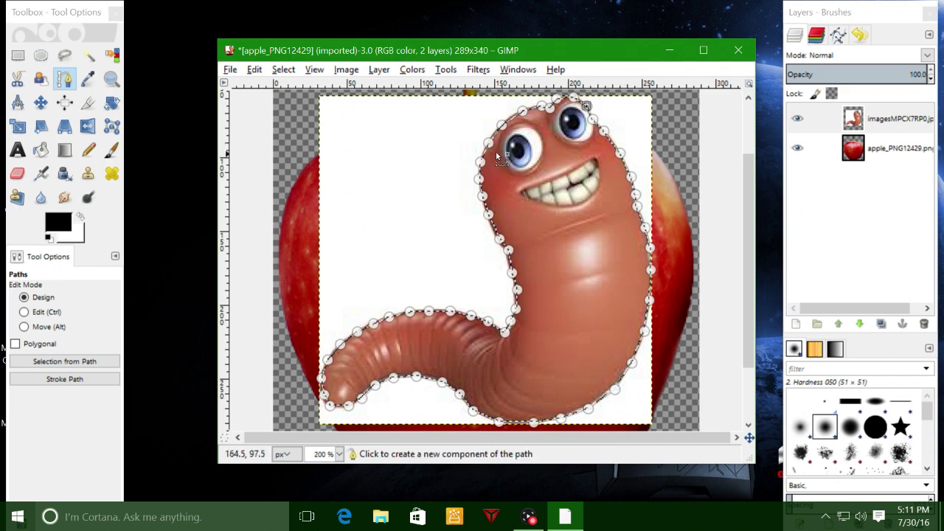
pyautogui.click(284, 73)
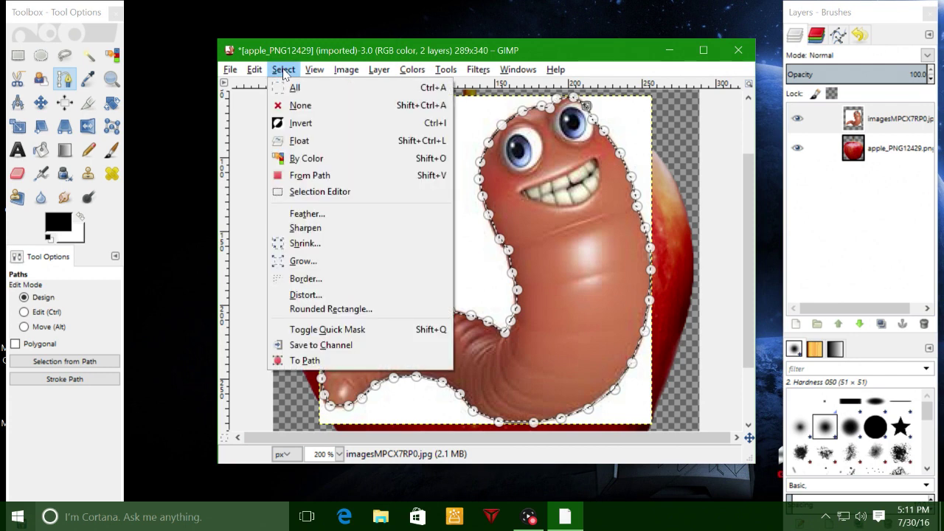
pyautogui.click(317, 123)
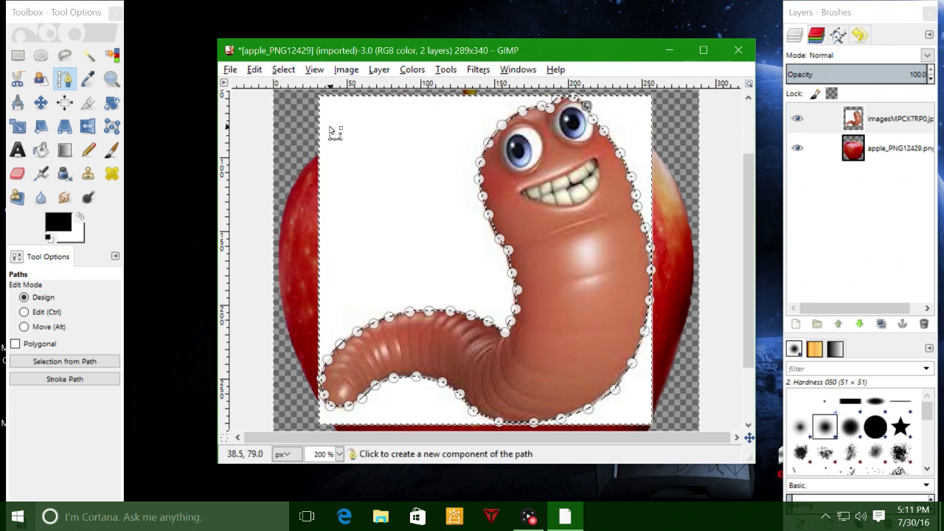
pyautogui.press('Delete')
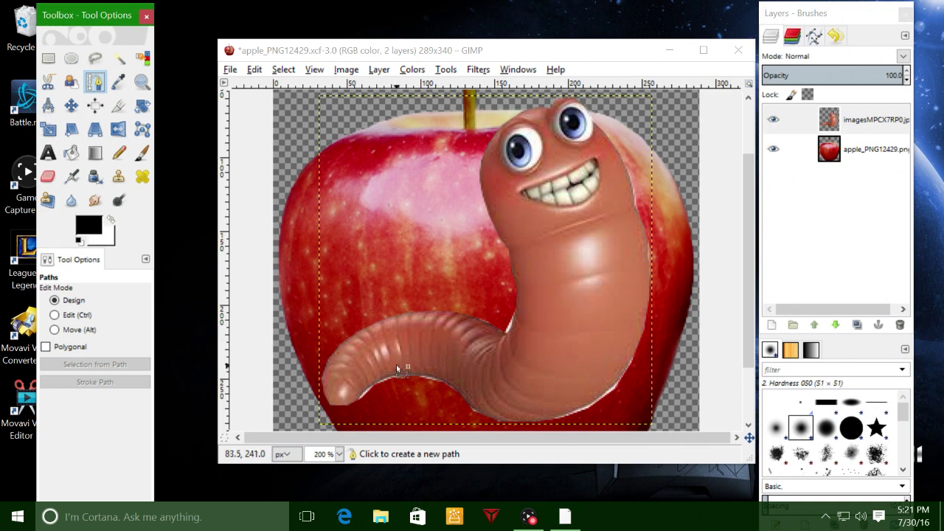
# At 100% zoom, scale the worm layer down to 167 × 173 px and move it onto the middle of the apple
pyautogui.click(340, 454)
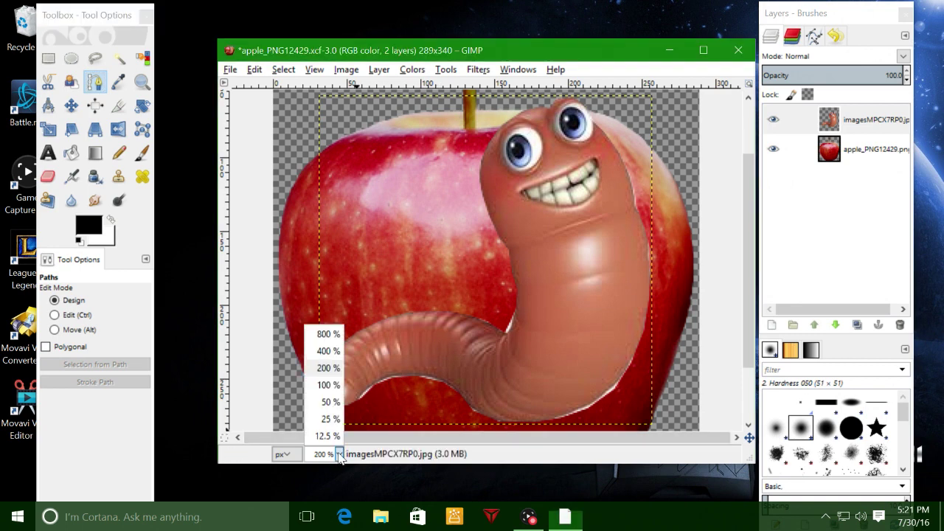
pyautogui.click(329, 385)
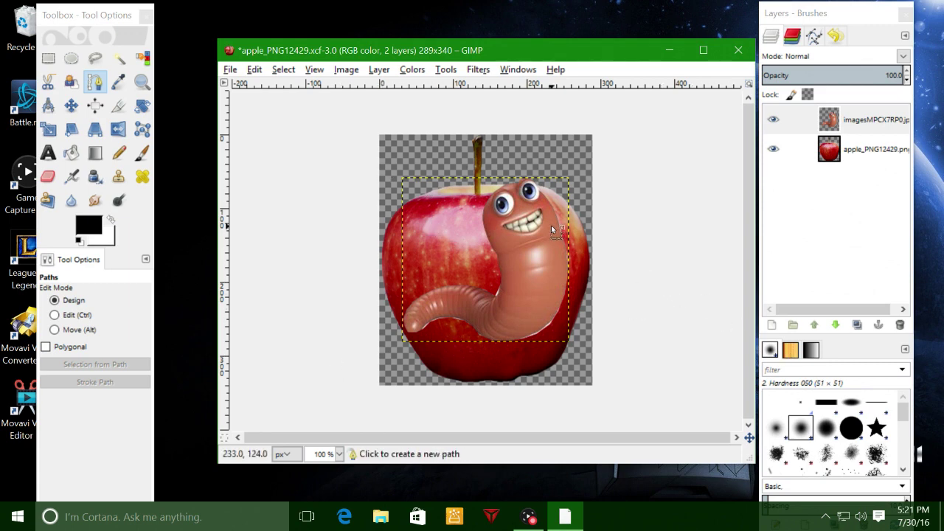
pyautogui.click(841, 124)
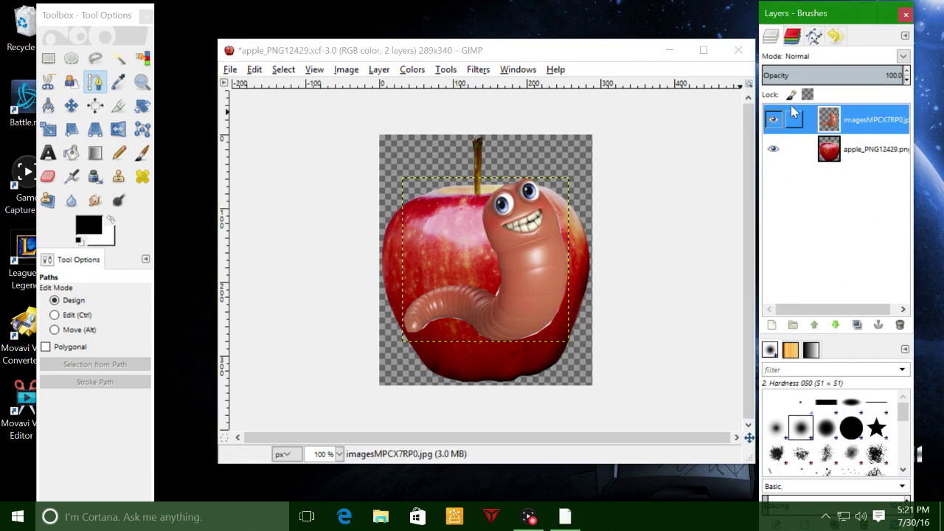
pyautogui.click(50, 134)
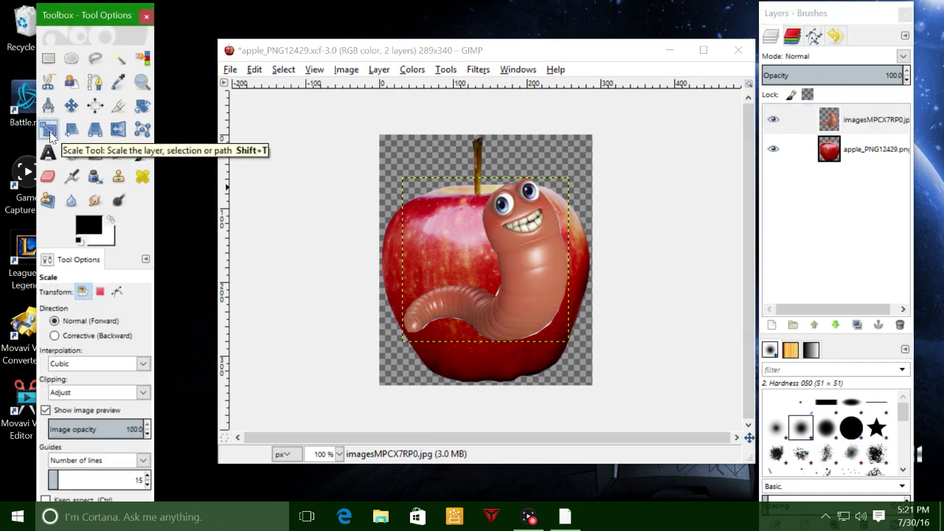
pyautogui.click(531, 278)
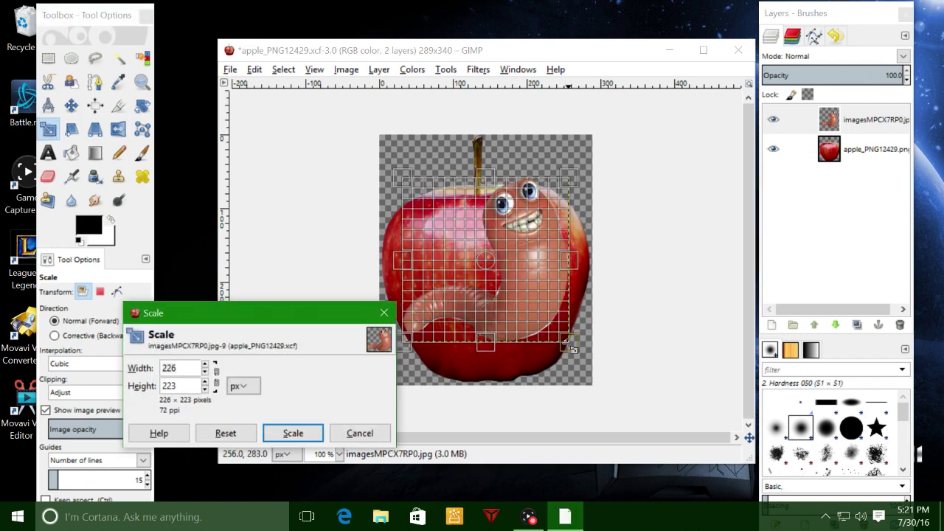
pyautogui.moveTo(275, 325); pyautogui.dragTo(335, 229)
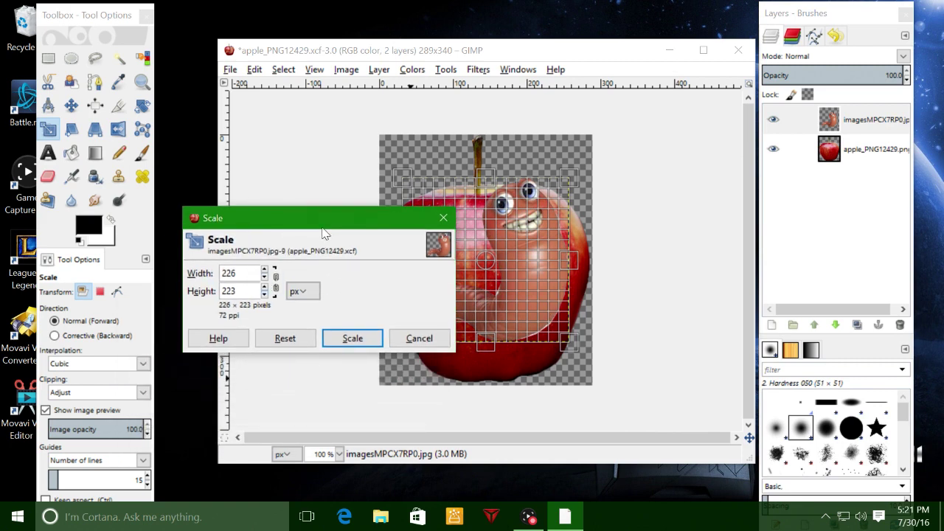
pyautogui.moveTo(332, 224); pyautogui.dragTo(177, 180)
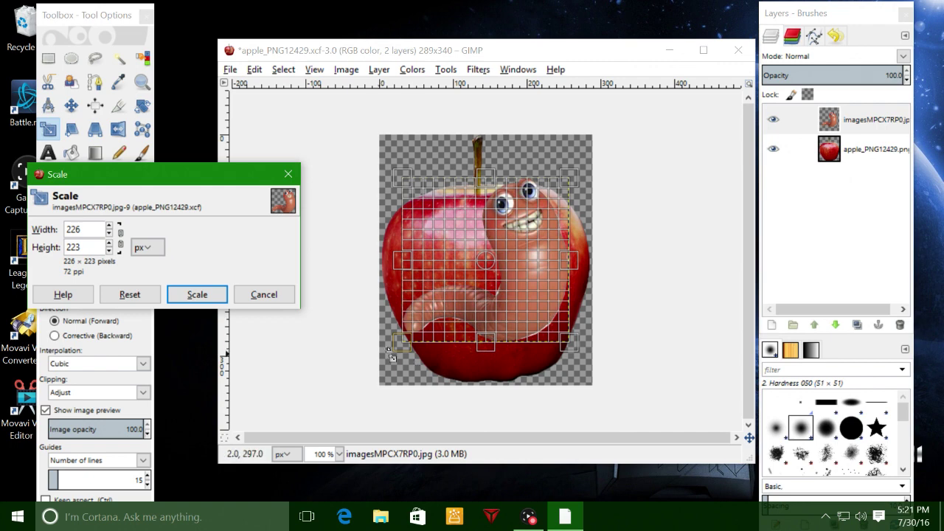
pyautogui.moveTo(580, 356); pyautogui.dragTo(535, 318)
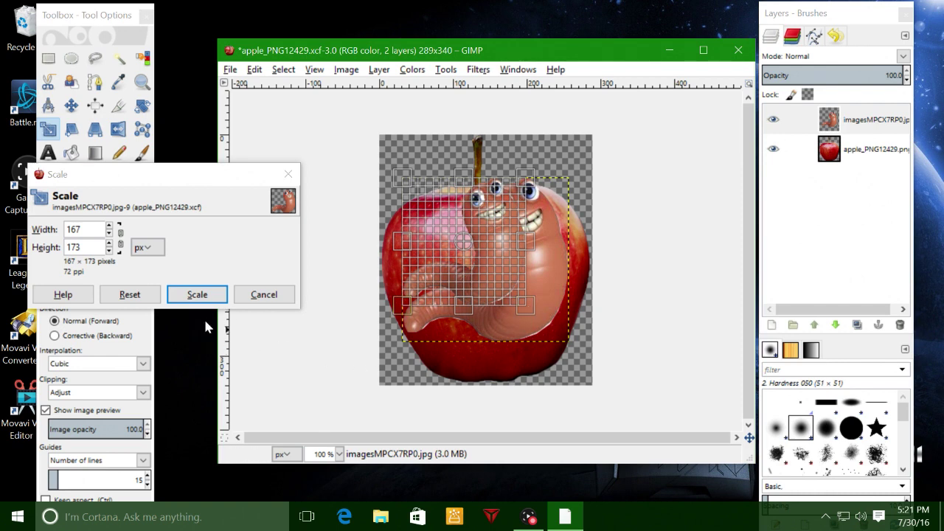
pyautogui.click(197, 295)
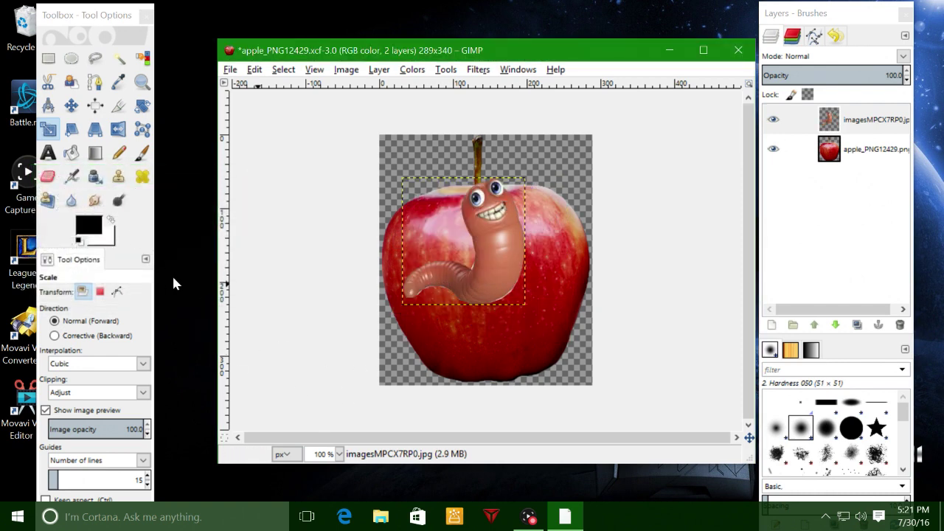
pyautogui.click(72, 107)
pyautogui.moveTo(494, 248); pyautogui.dragTo(514, 288)
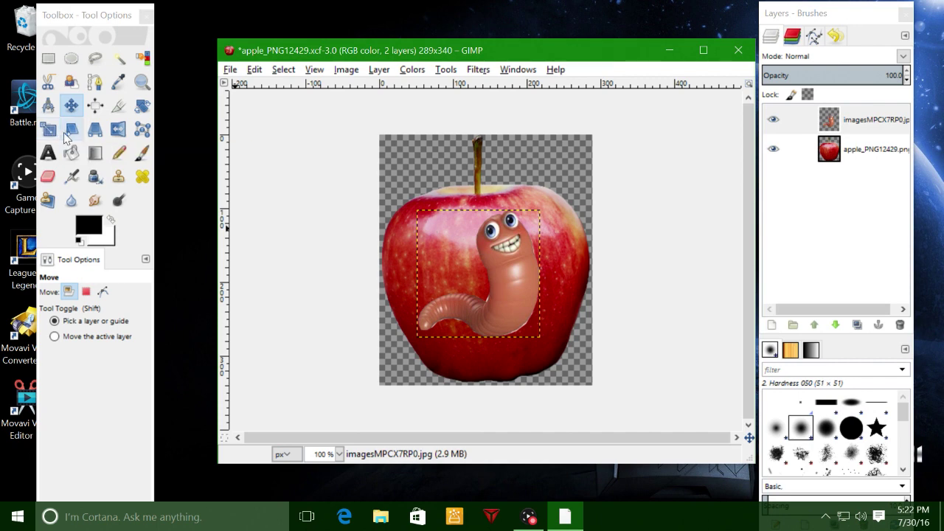
# Try flipping the worm layer horizontally, and flip it back to its original direction
pyautogui.click(119, 135)
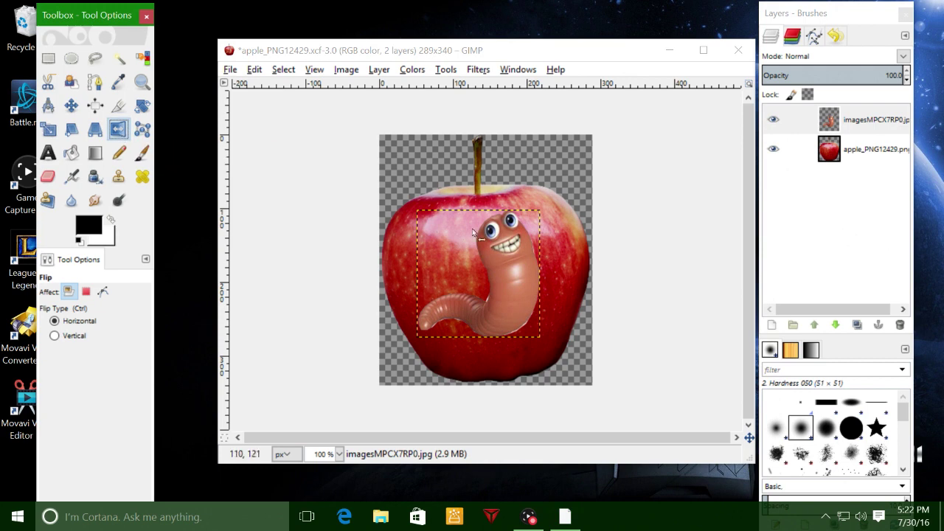
pyautogui.click(515, 290)
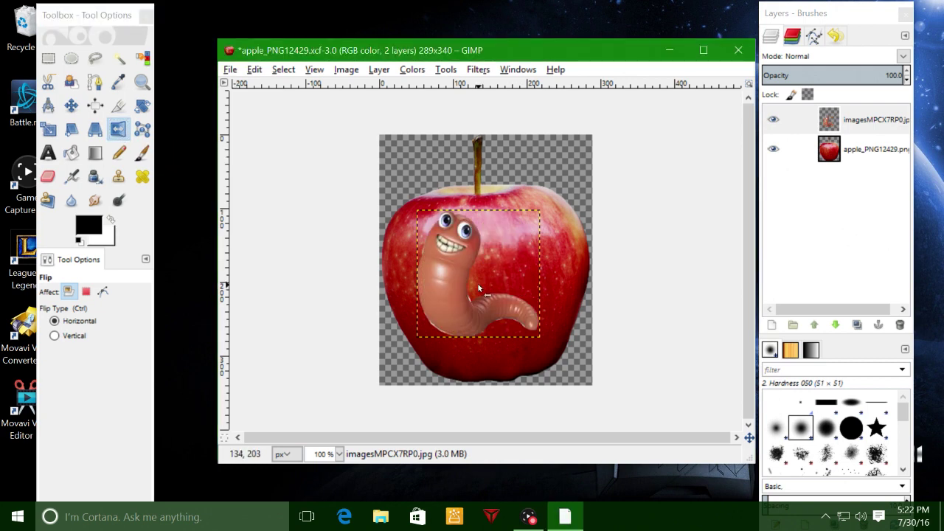
pyautogui.click(515, 290)
# Try a Perspective transform that pulls the worm layer's lower-right corner up and outward, and undo it
pyautogui.click(95, 129)
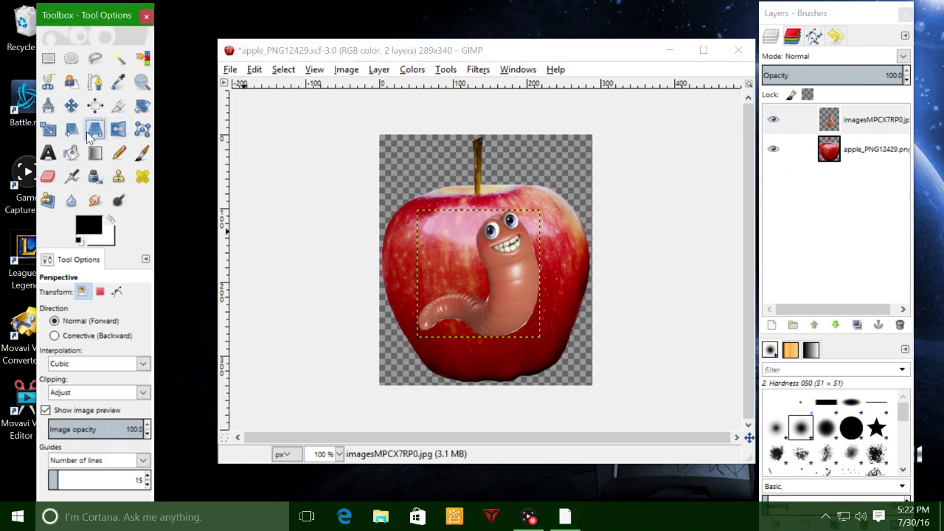
pyautogui.click(439, 271)
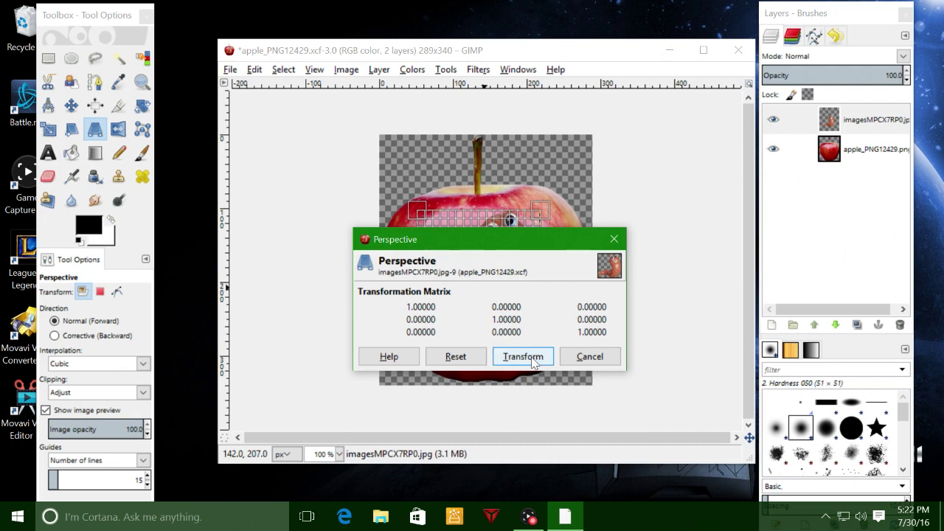
pyautogui.moveTo(526, 241); pyautogui.dragTo(274, 209)
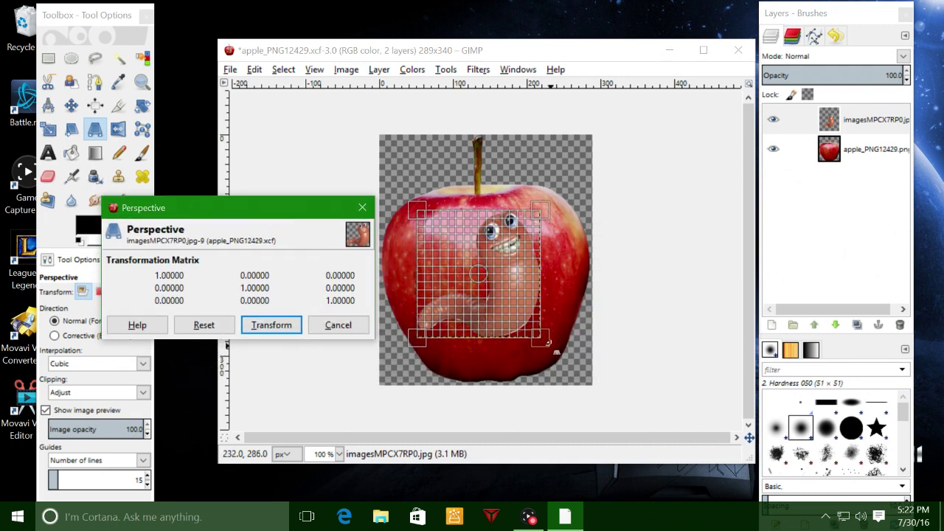
pyautogui.moveTo(544, 339); pyautogui.dragTo(569, 306)
pyautogui.click(272, 325)
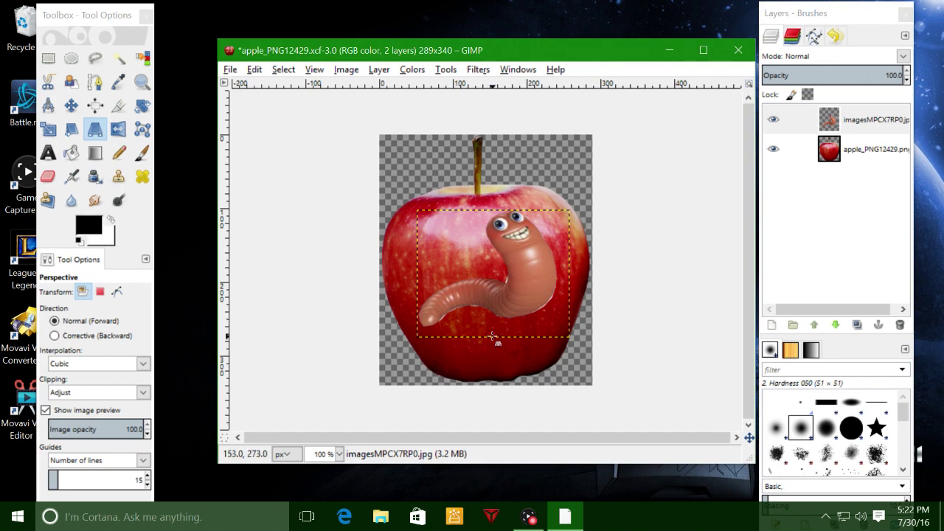
pyautogui.click(255, 70)
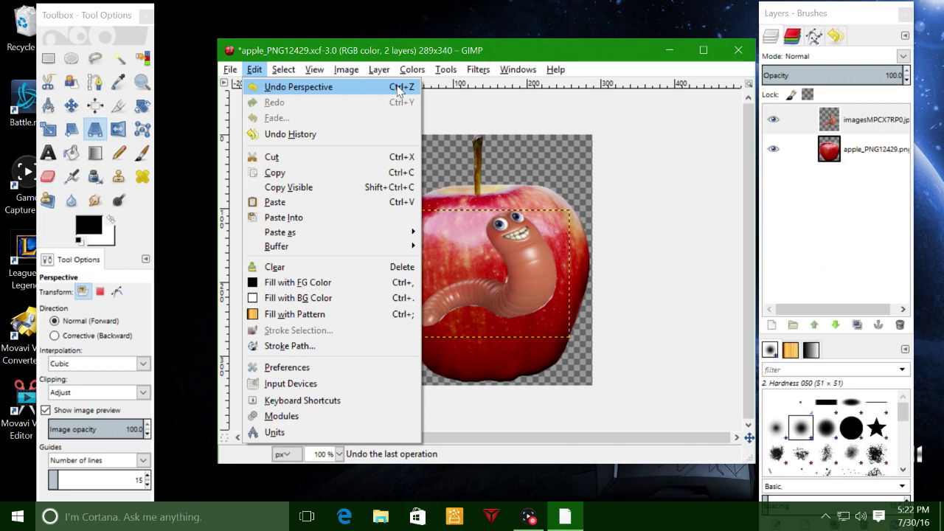
pyautogui.click(675, 132)
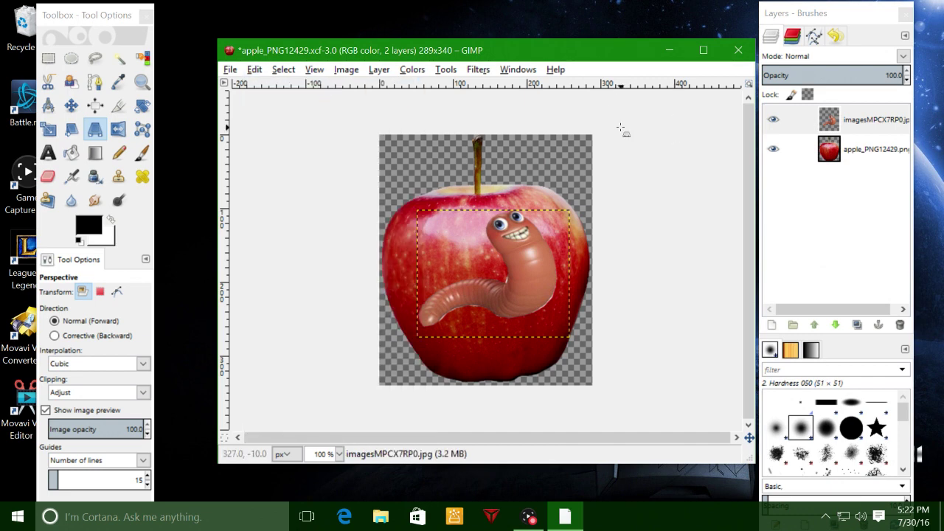
pyautogui.hotkey('ctrl', 'z')
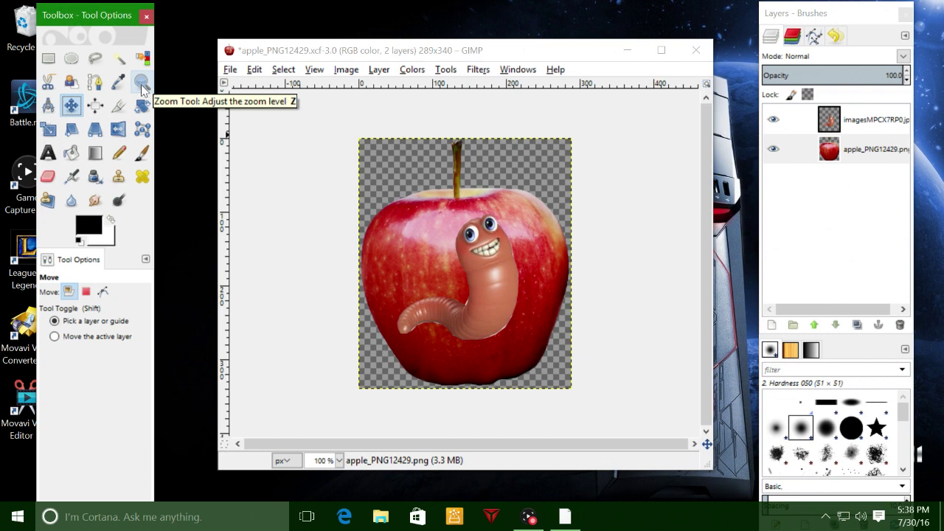
pyautogui.click(339, 461)
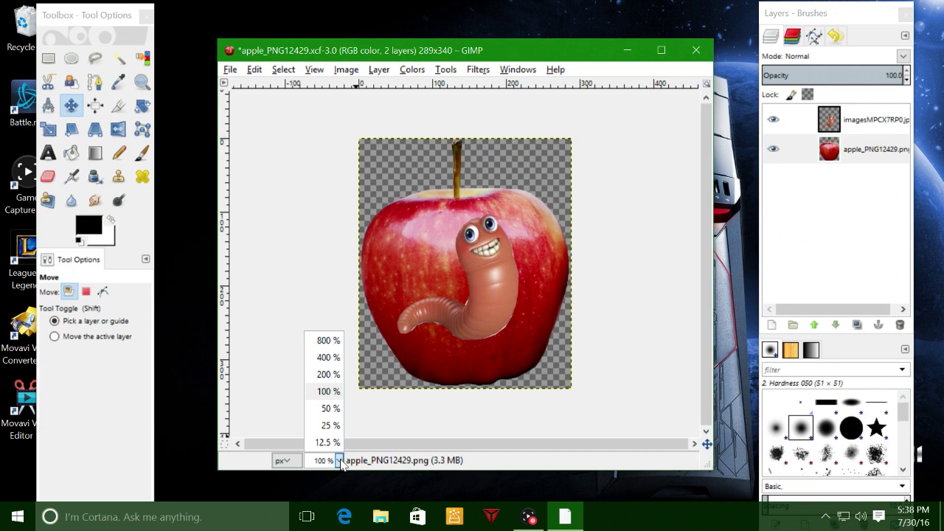
pyautogui.click(340, 461)
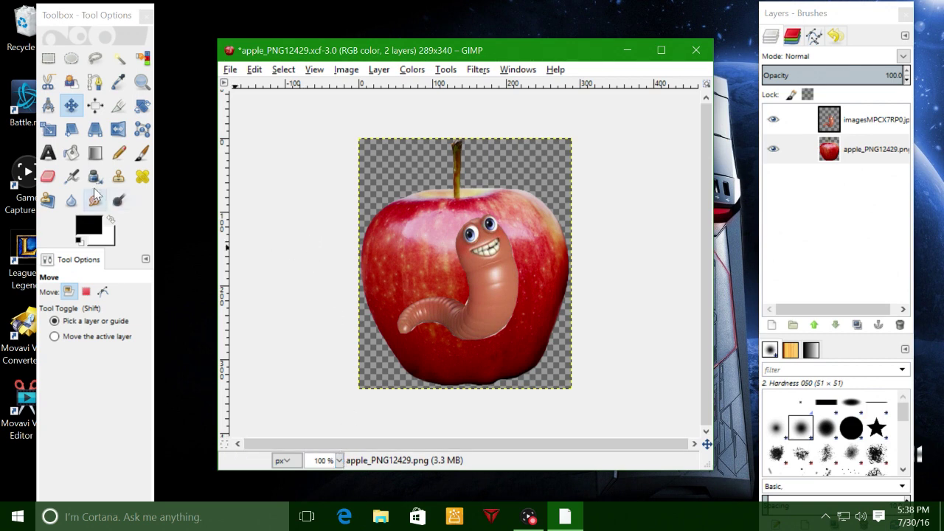
# Add the text "Hello i am RamboMotts" above the worm and enlarge its text box to about 356 × 58 px
pyautogui.click(48, 153)
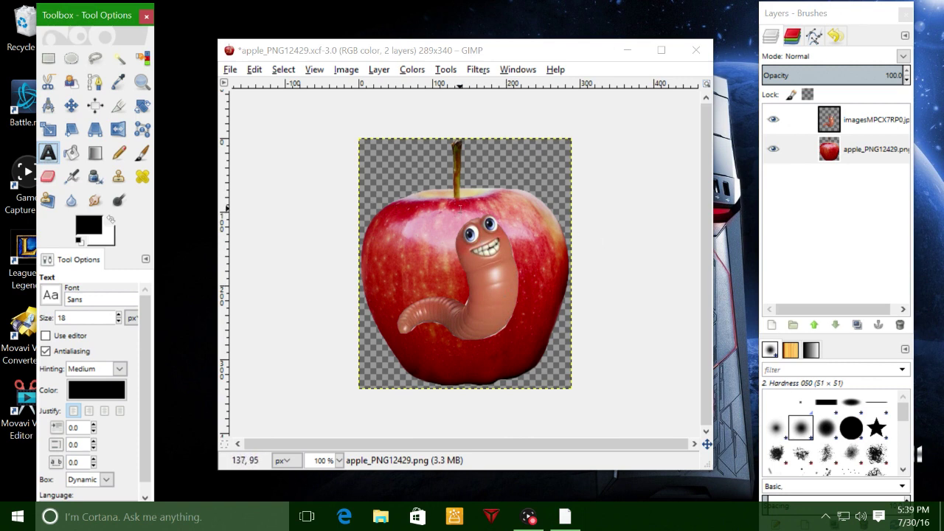
pyautogui.click(453, 209)
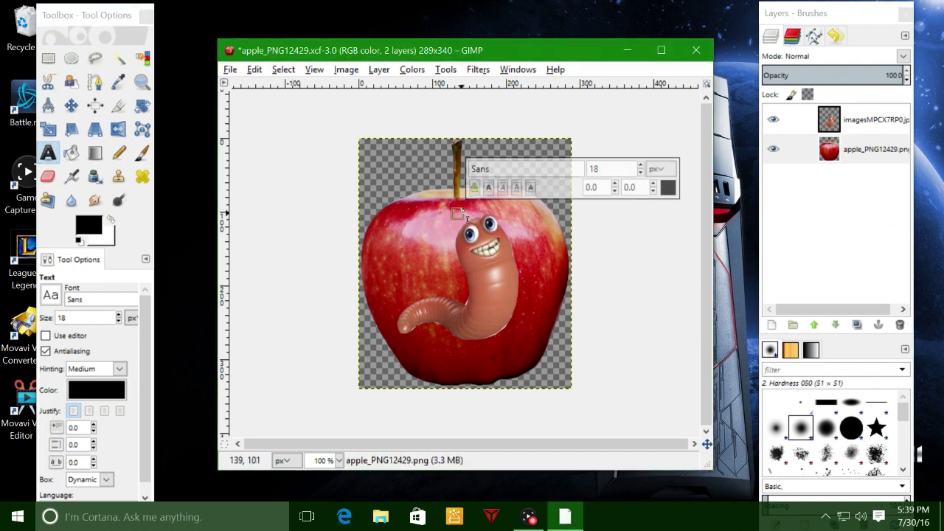
pyautogui.write('H')
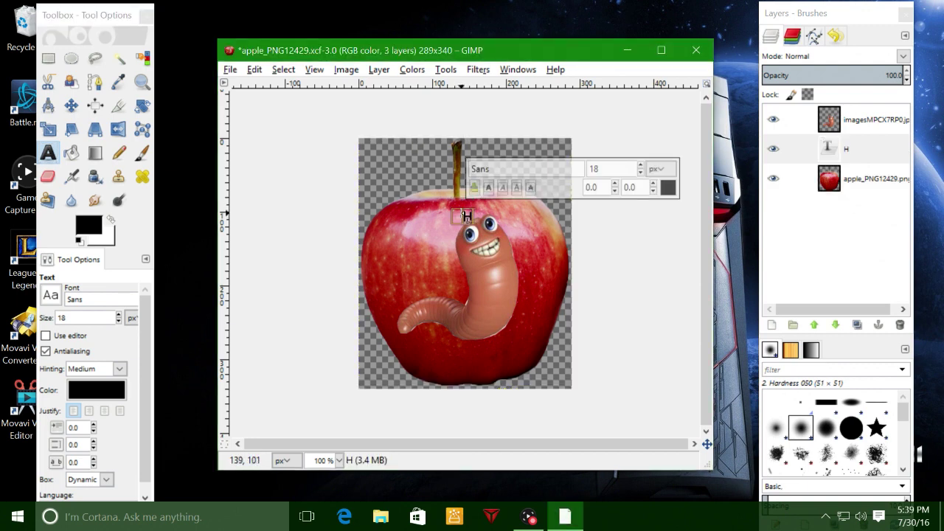
pyautogui.write('ello i')
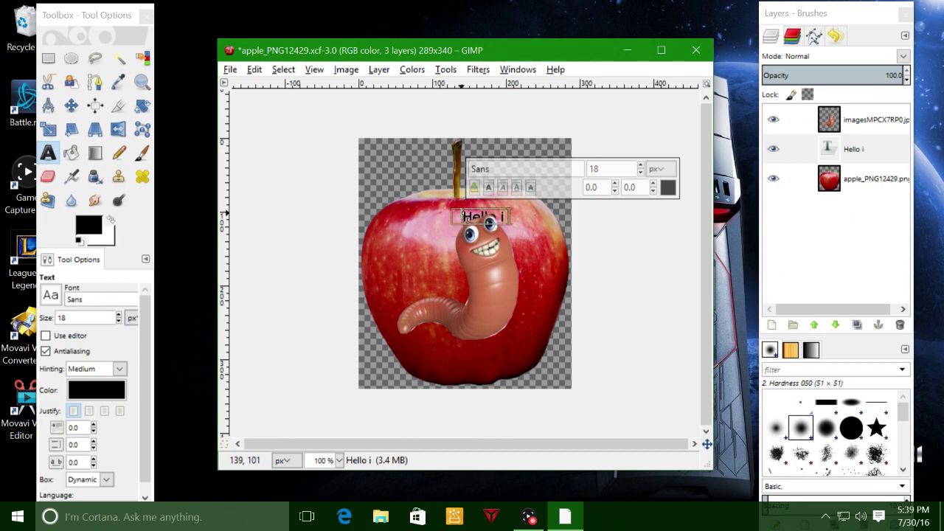
pyautogui.write(' am Ramb')
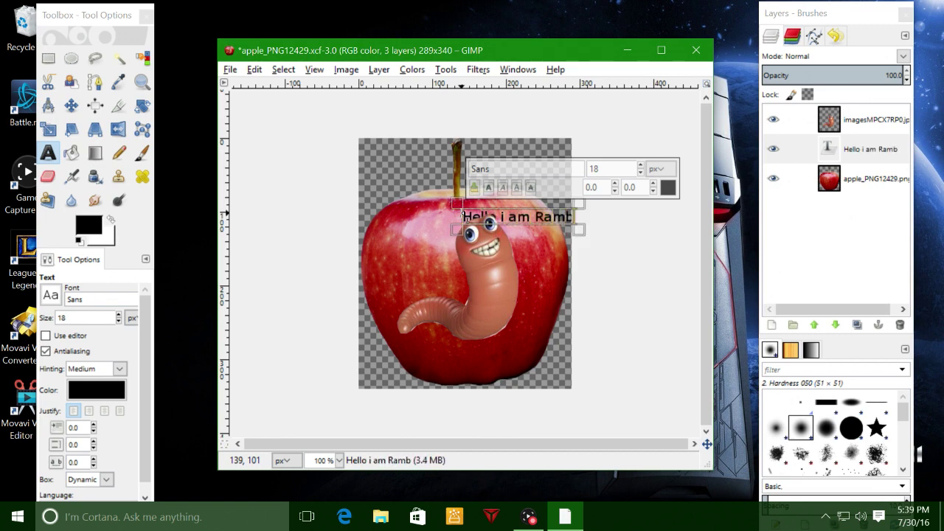
pyautogui.write('oMotts')
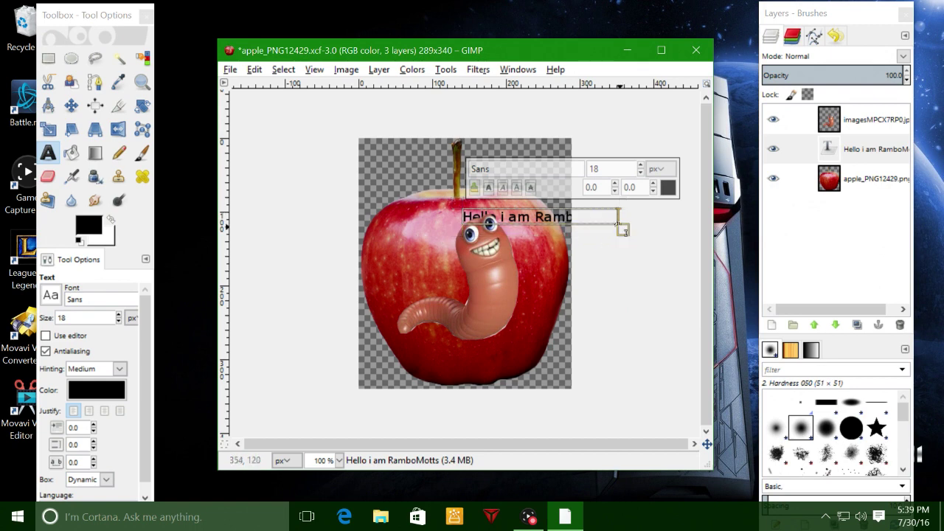
pyautogui.moveTo(443, 229); pyautogui.dragTo(375, 236)
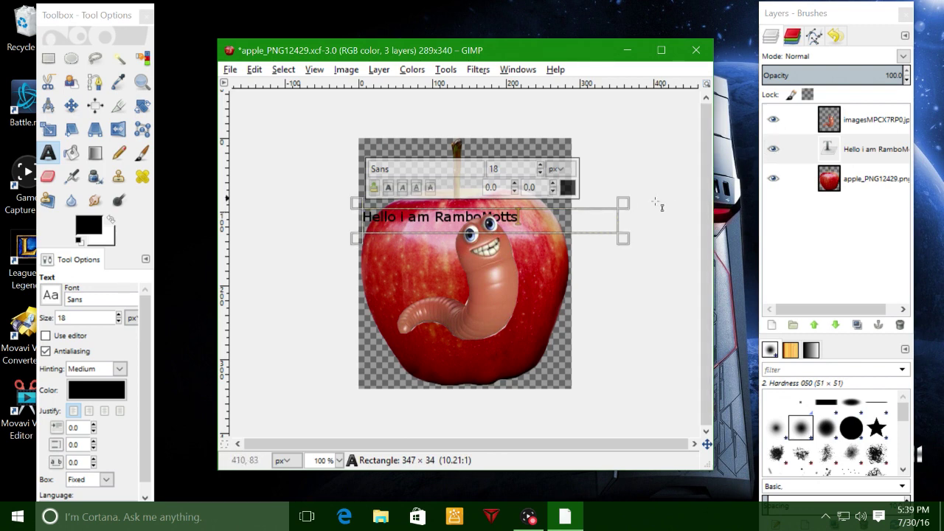
pyautogui.moveTo(626, 207); pyautogui.dragTo(632, 190)
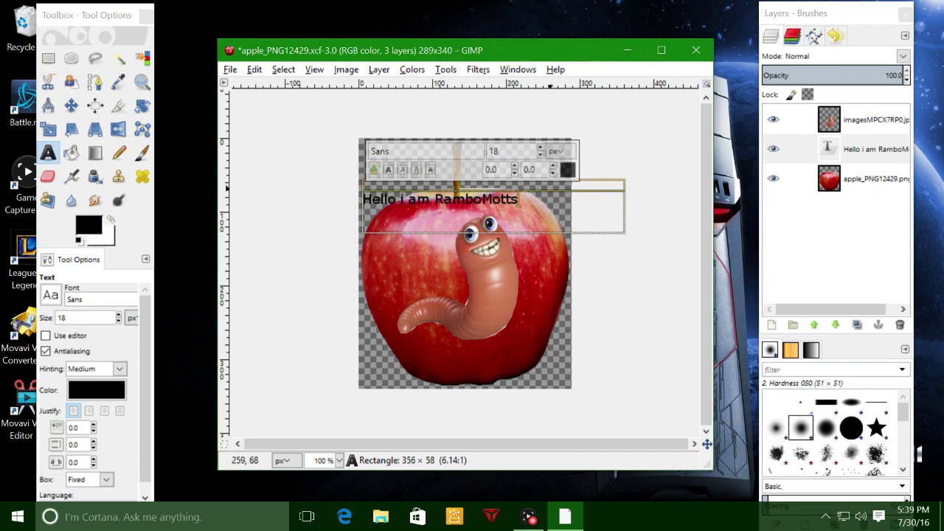
# Set the font size of the whole "Hello i am RamboMotts" text to 24 px
pyautogui.moveTo(529, 197); pyautogui.dragTo(355, 191)
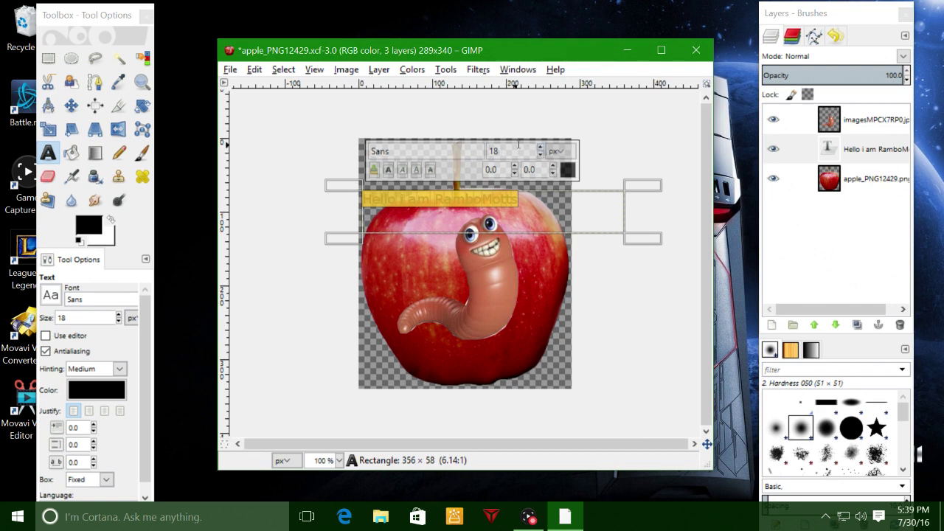
pyautogui.click(541, 151)
pyautogui.click(541, 150)
pyautogui.click(541, 150)
pyautogui.click(540, 150)
pyautogui.click(541, 151)
pyautogui.click(540, 151)
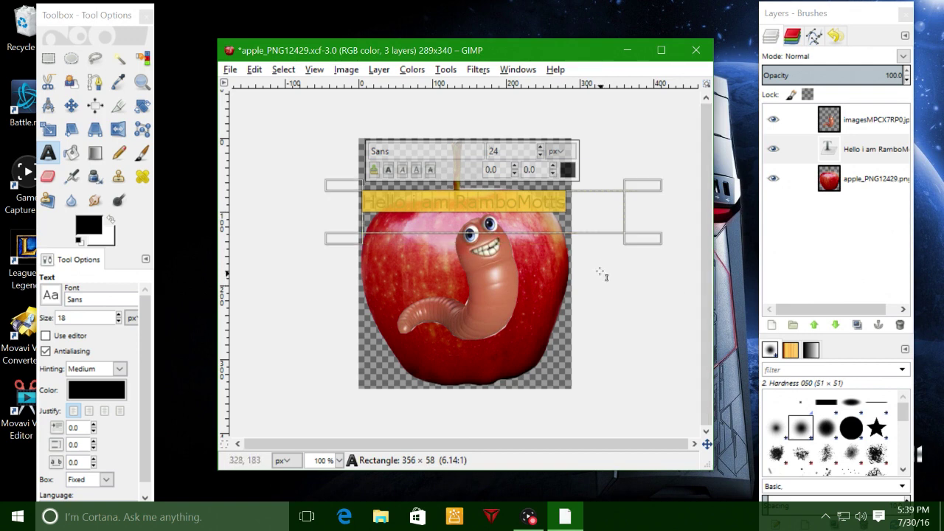
pyautogui.click(595, 217)
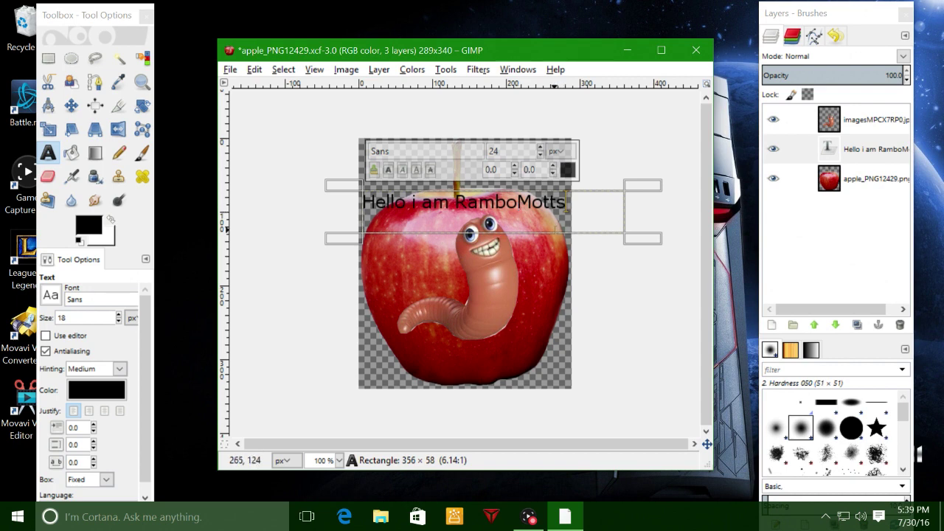
# Recolor the whole greeting text to the bright green 23db4a
pyautogui.moveTo(575, 210); pyautogui.dragTo(360, 210)
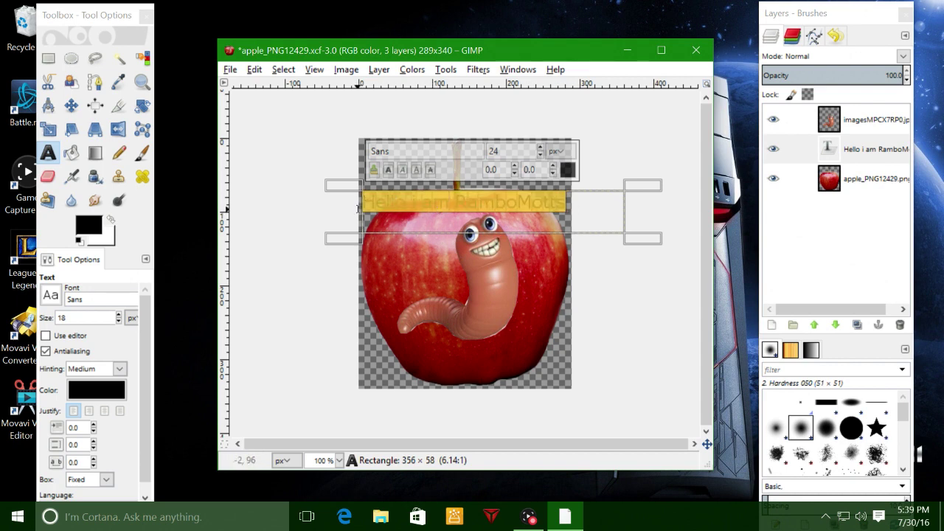
pyautogui.click(567, 170)
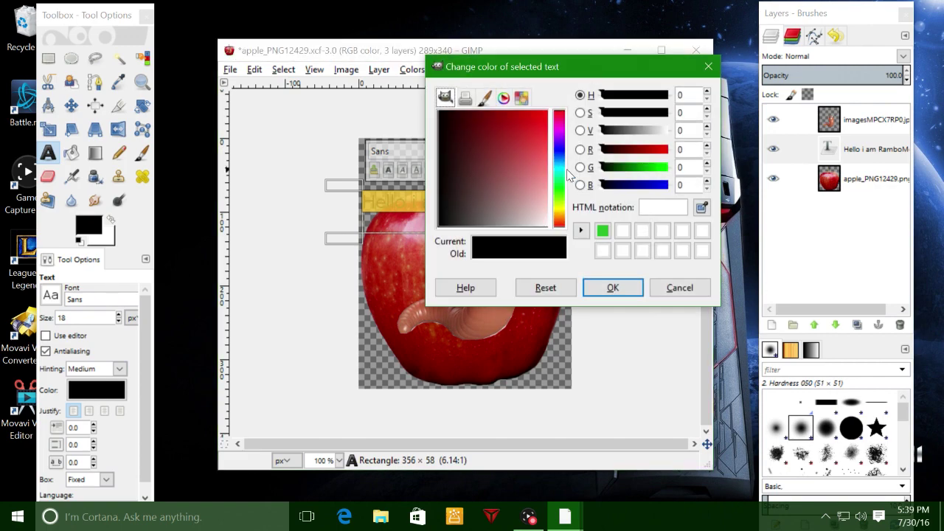
pyautogui.click(556, 183)
pyautogui.moveTo(556, 189); pyautogui.dragTo(561, 191)
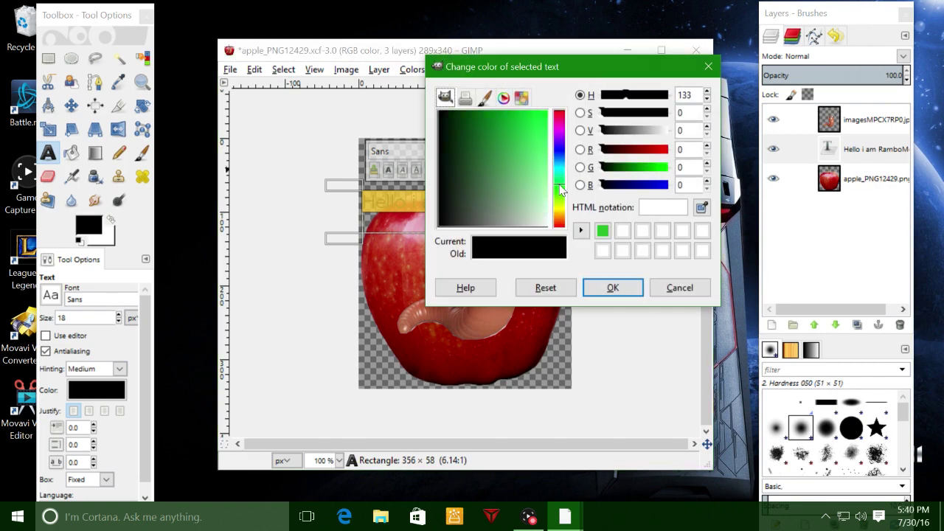
pyautogui.click(532, 129)
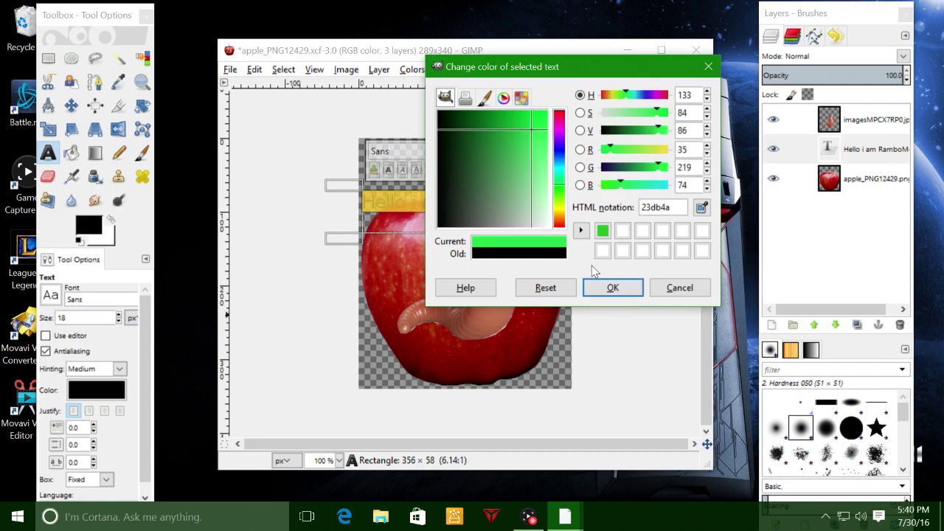
pyautogui.click(613, 289)
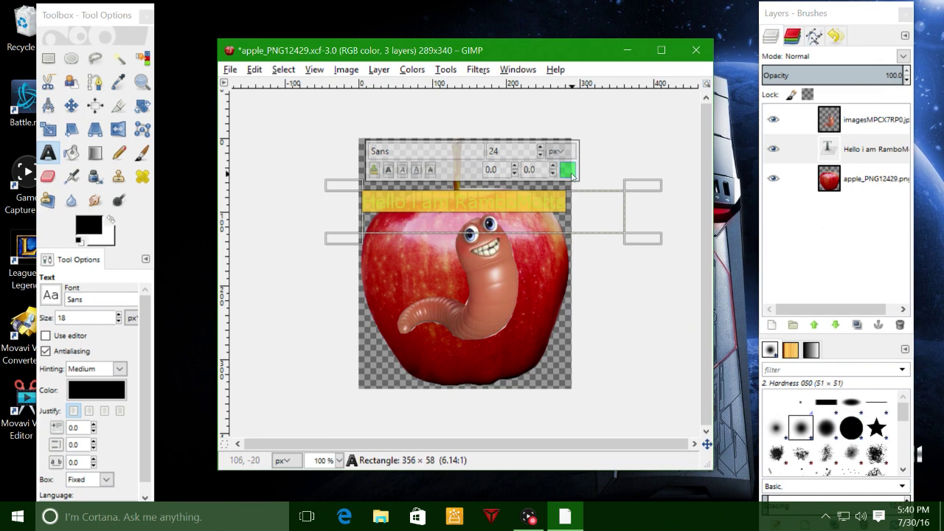
pyautogui.click(575, 224)
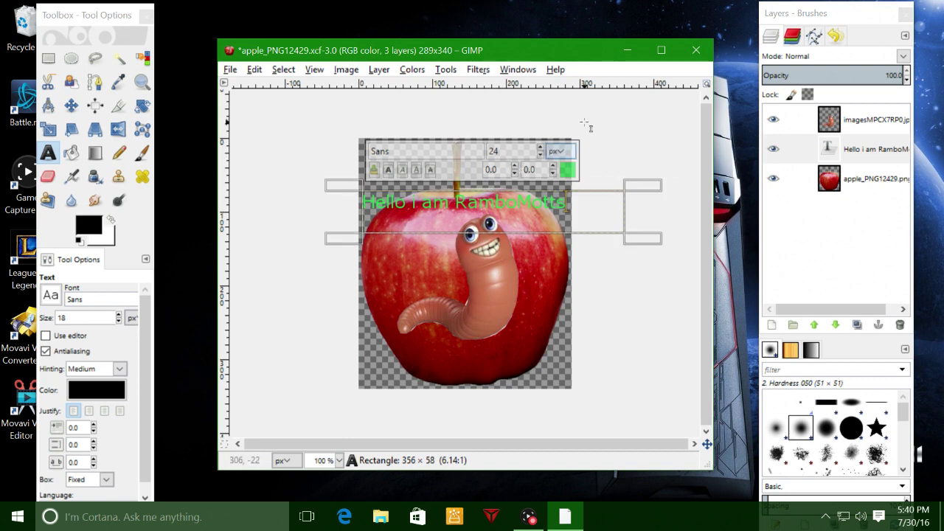
# Check the individual layers by selecting them in turn, then hiding and showing the apple layer and the text layer
pyautogui.click(859, 152)
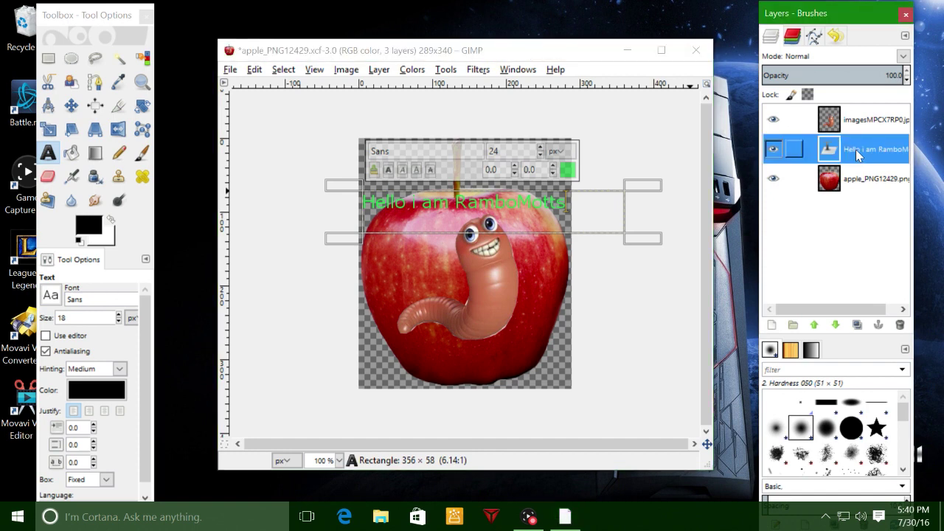
pyautogui.click(863, 133)
pyautogui.click(857, 177)
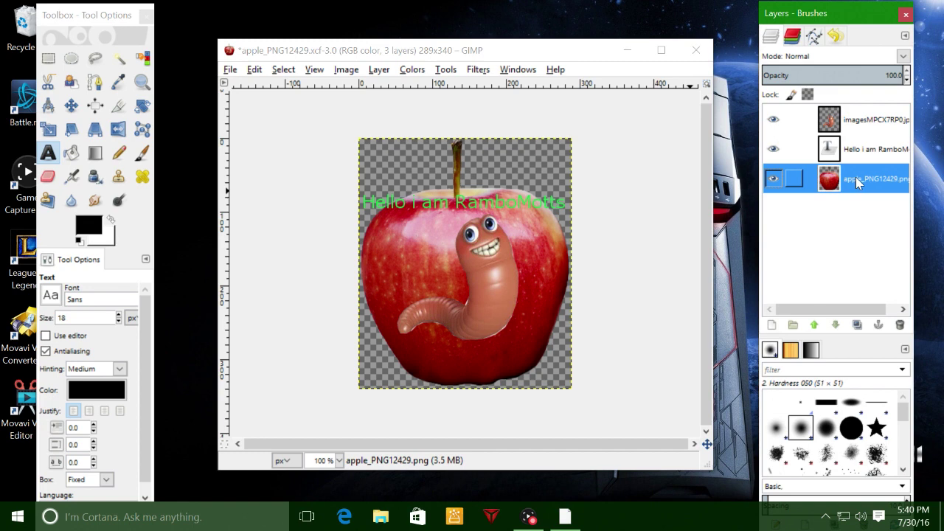
pyautogui.click(866, 132)
pyautogui.click(856, 179)
pyautogui.click(774, 179)
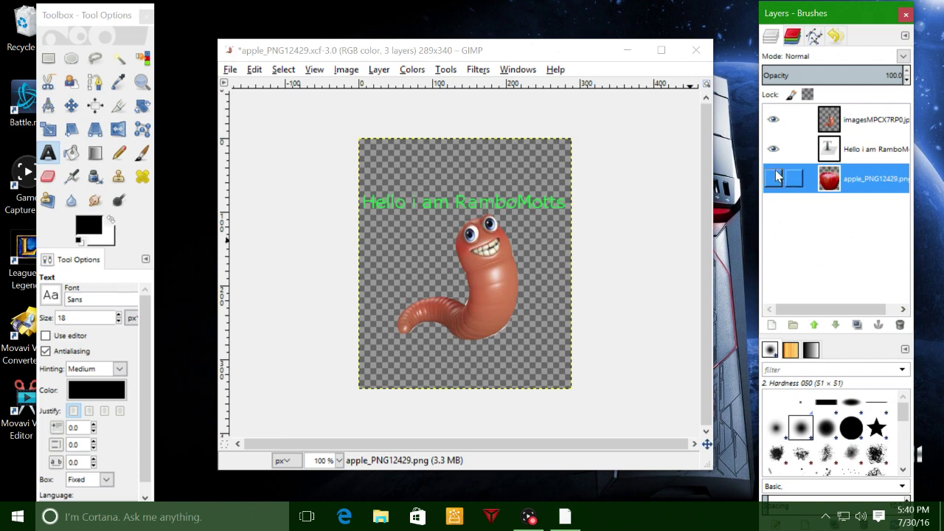
pyautogui.click(774, 177)
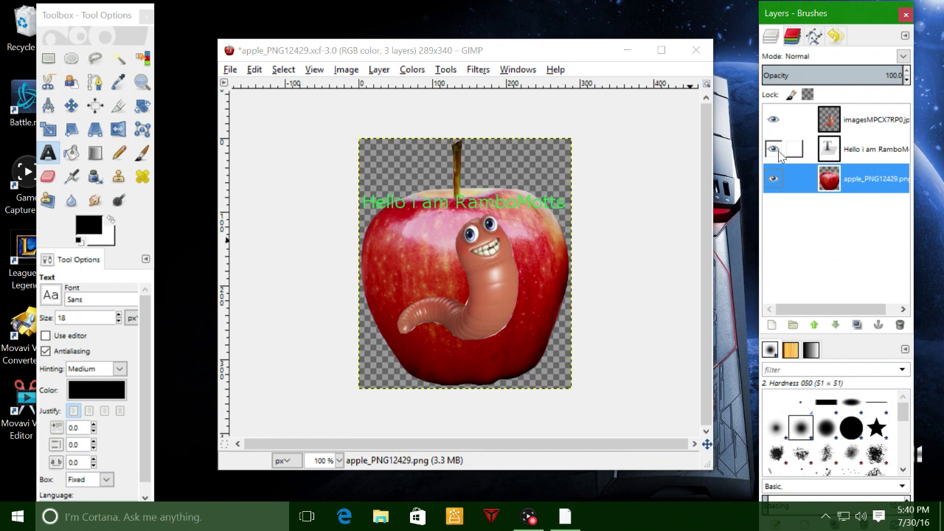
pyautogui.click(774, 149)
pyautogui.click(775, 150)
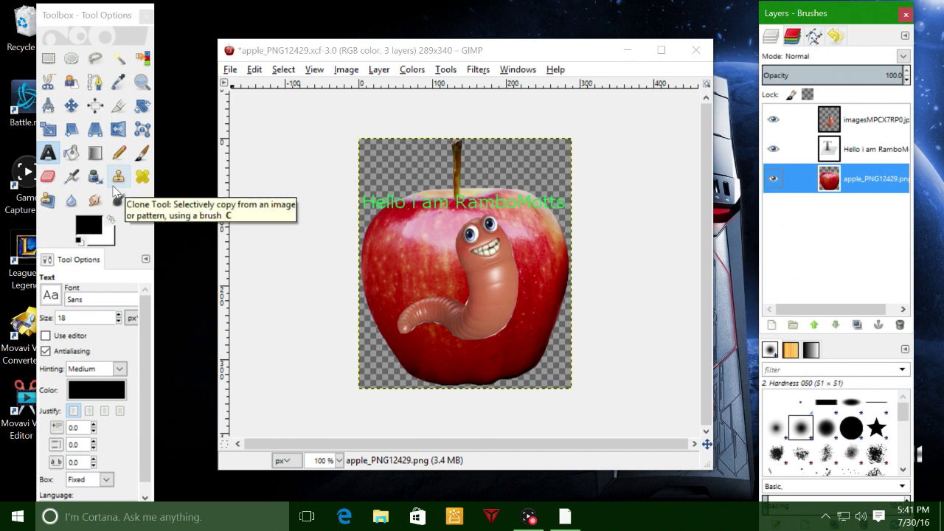
pyautogui.click(84, 219)
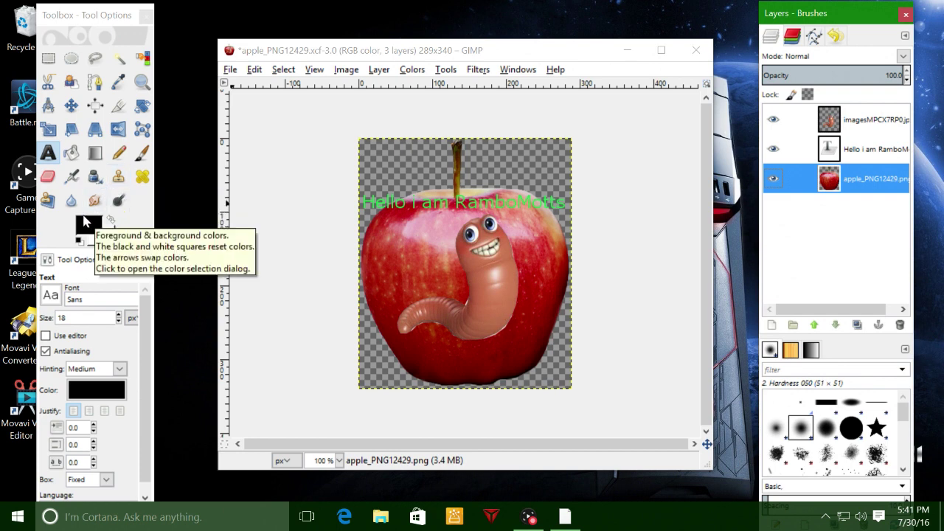